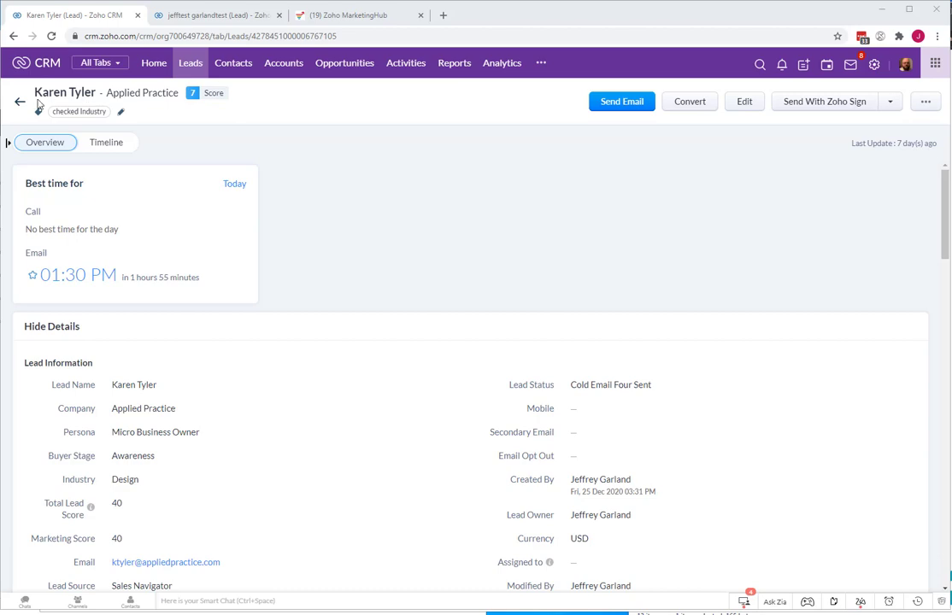
- Examine the open lead's details and its related emails and campaigns
scroll(356, 287, "down", 9)
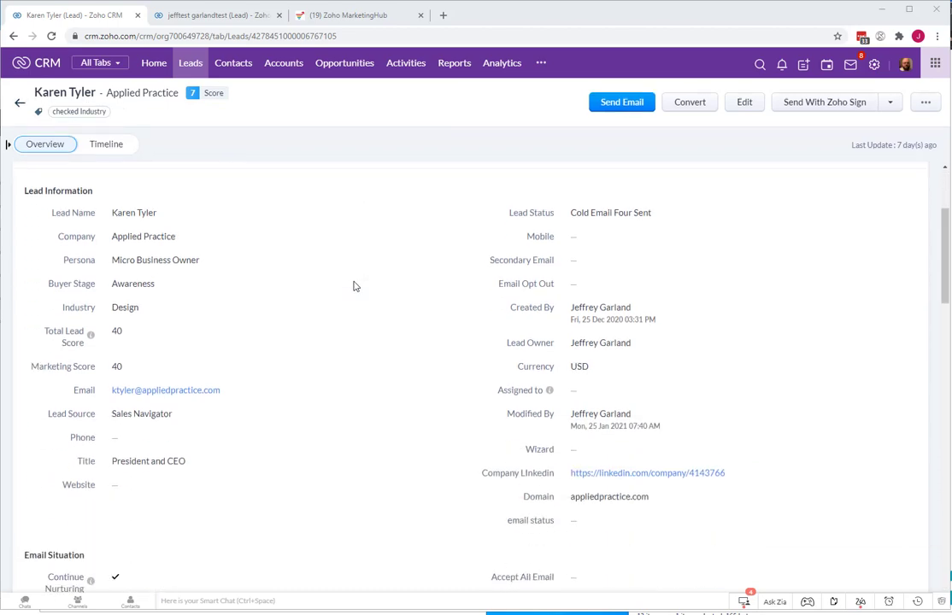
scroll(356, 286, "down", 10)
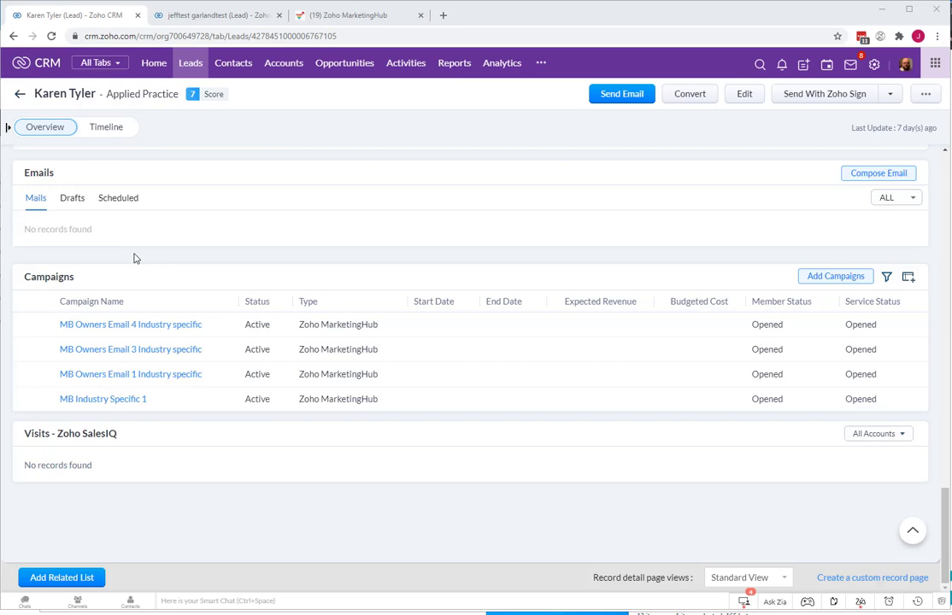
left_click(350, 17)
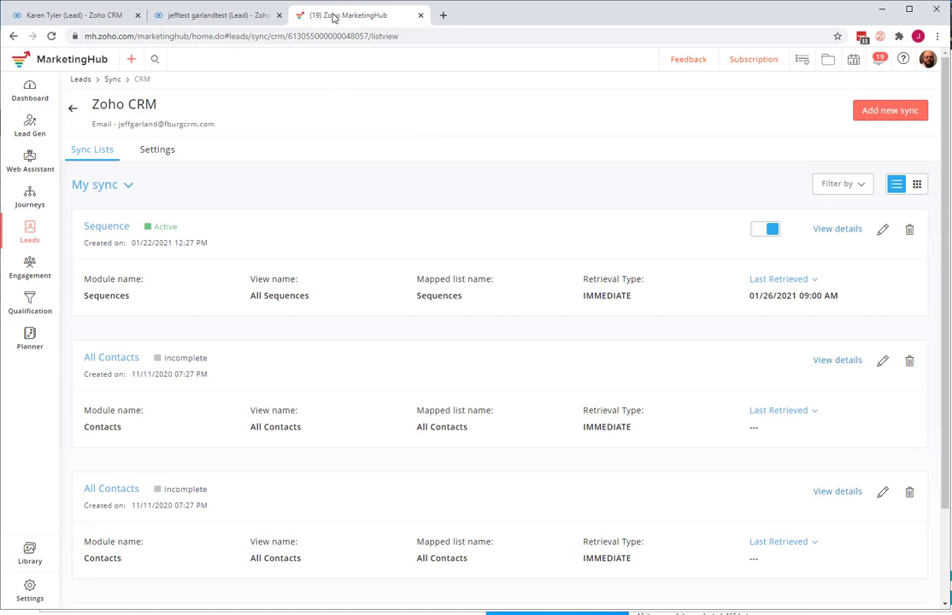
left_click(69, 17)
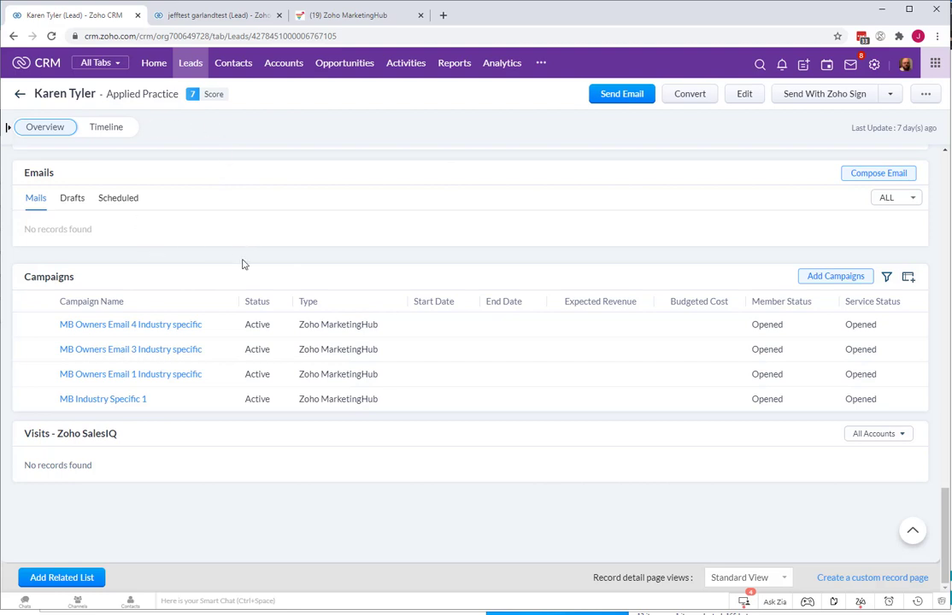
scroll(242, 264, "up", 3)
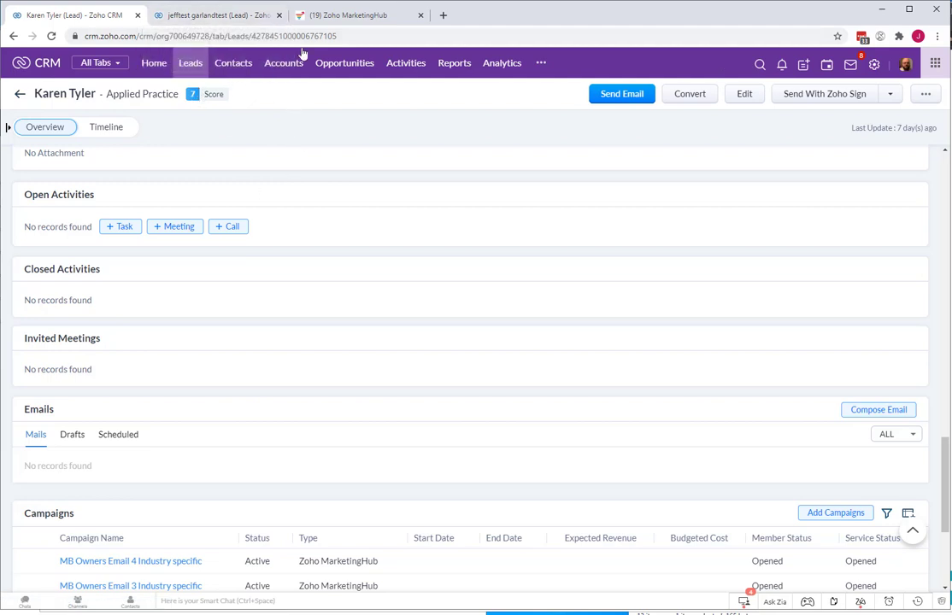
- Open the Standard layout of the Leads module for editing in the CRM setup
left_click(874, 65)
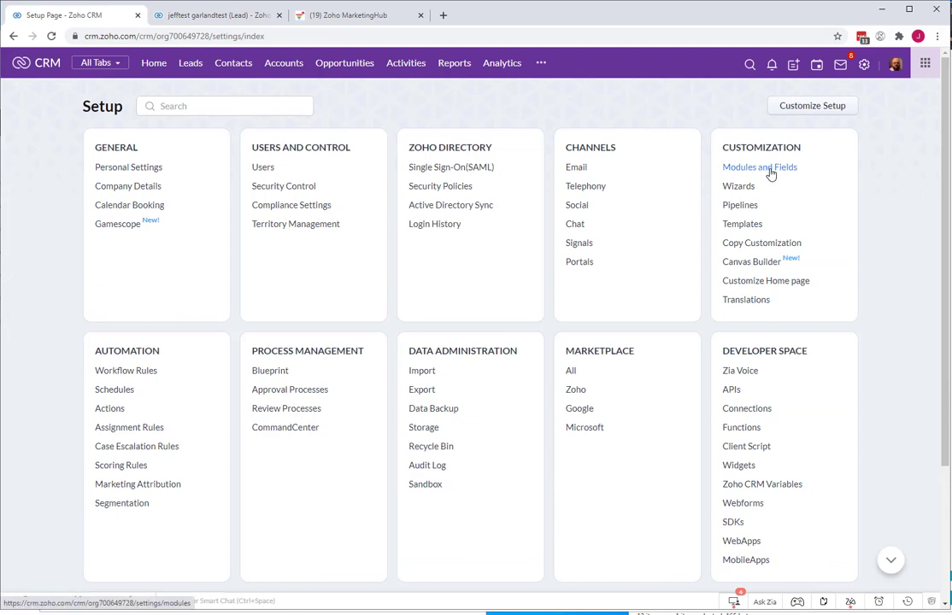
left_click(769, 171)
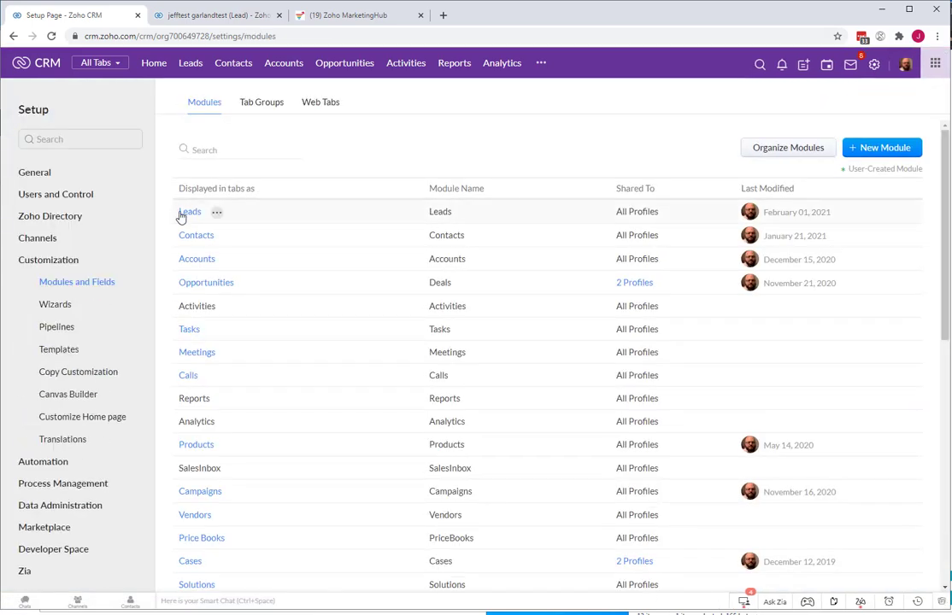
left_click(181, 216)
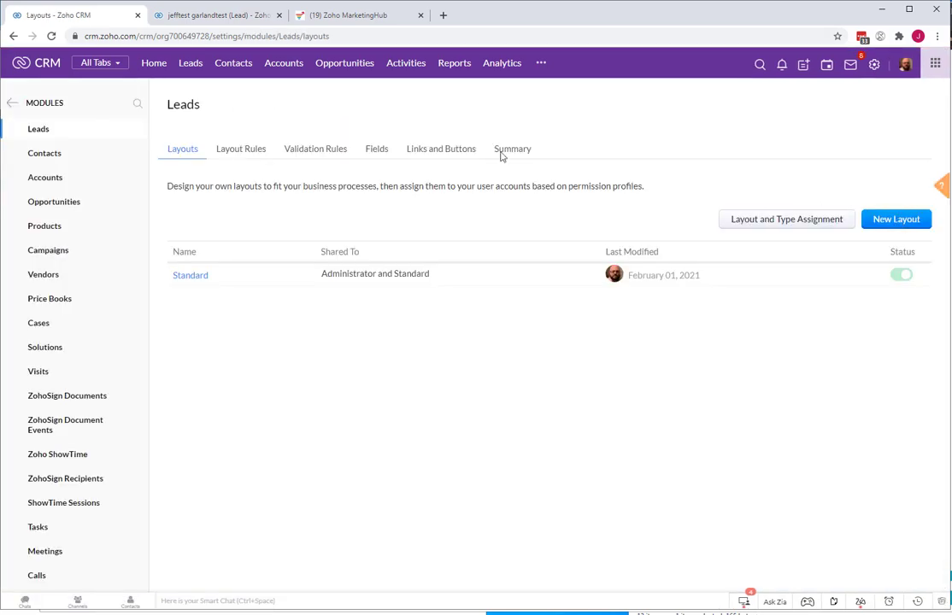
left_click(196, 276)
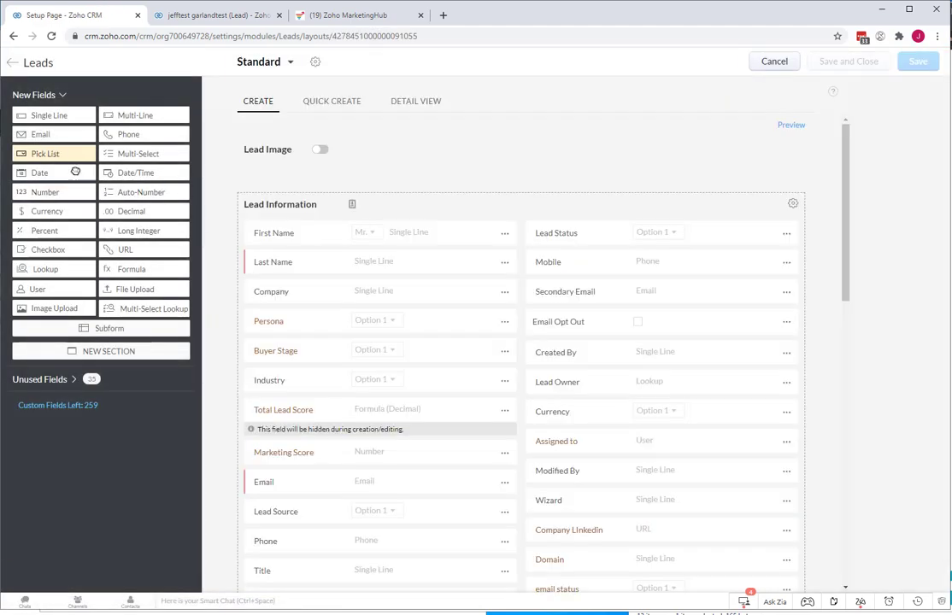
- Add a pick list field labelled MarketingHub Goals under Description Information and name its first option Downloaded Whitepaper 1
left_click_drag(45, 153, 283, 484)
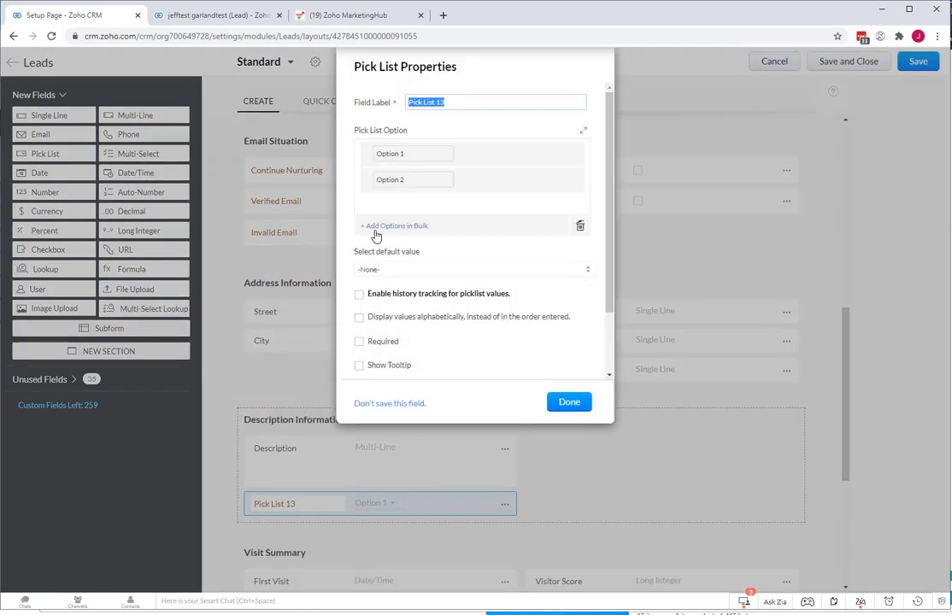
type("MarketingHub Goals")
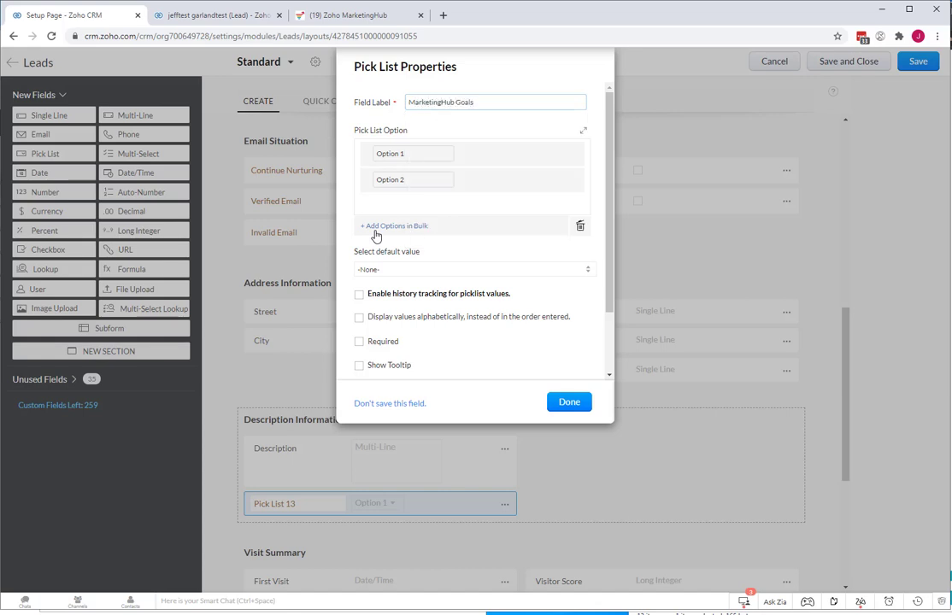
left_click(409, 153)
triple_click(410, 152)
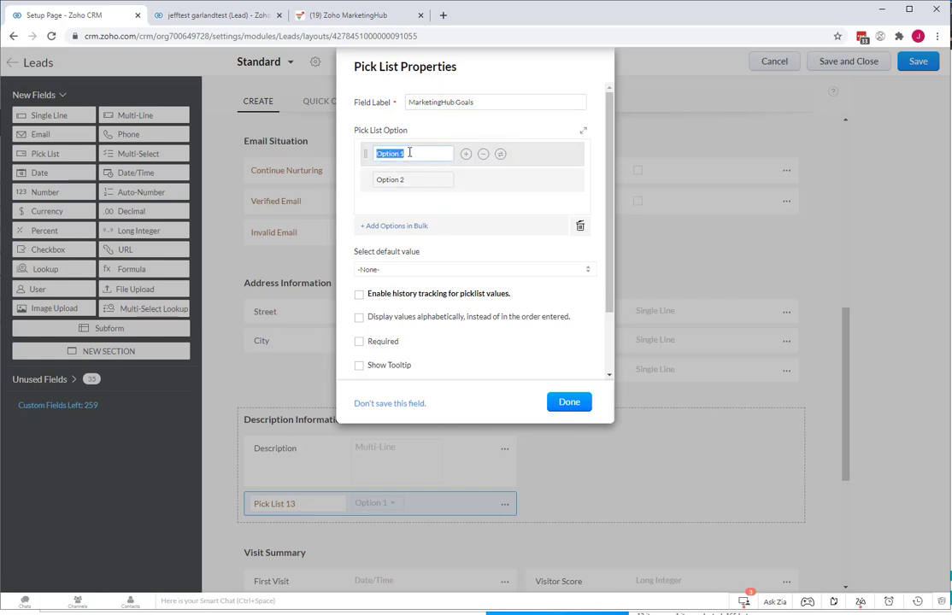
type("Downl")
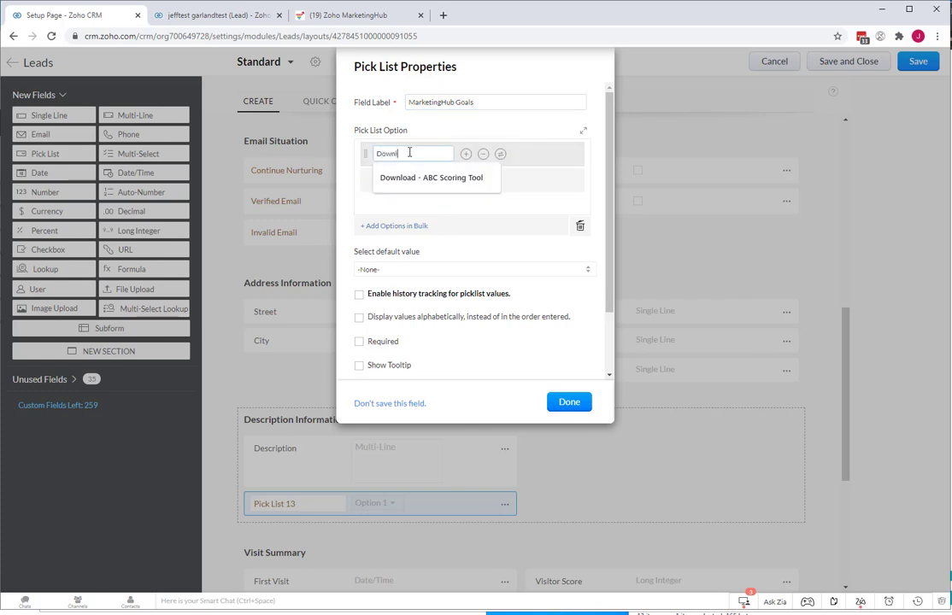
type("oaded White")
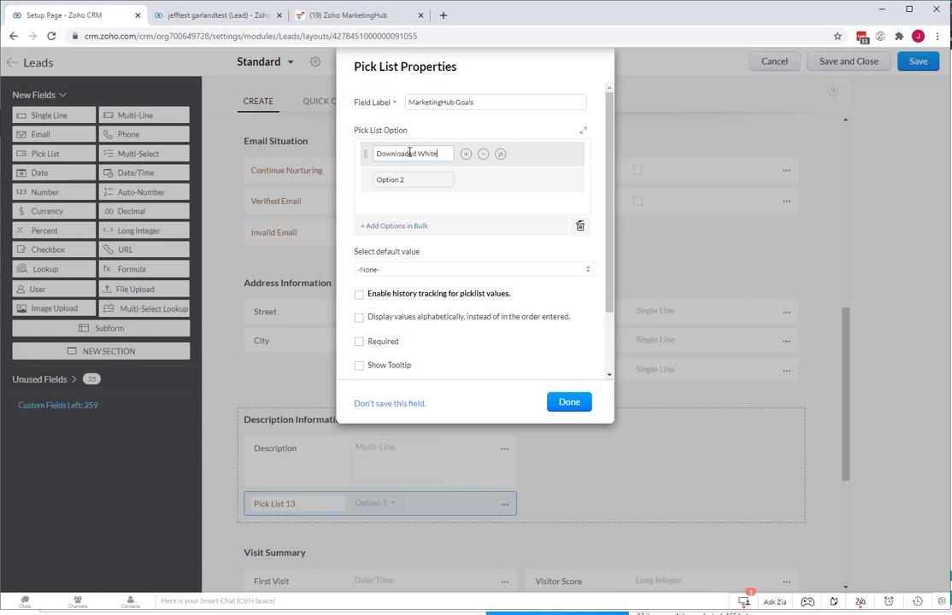
type("paper 1")
- Name the second pick list option Downloaded Whitepaper 2, reusing the first option's text
triple_click(410, 152)
key("ctrl+c")
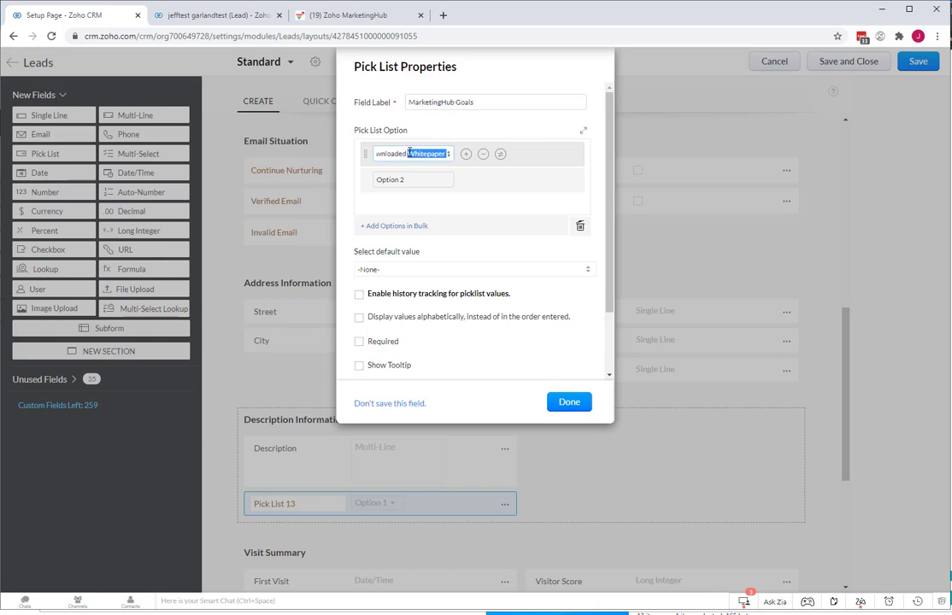
left_click(401, 180)
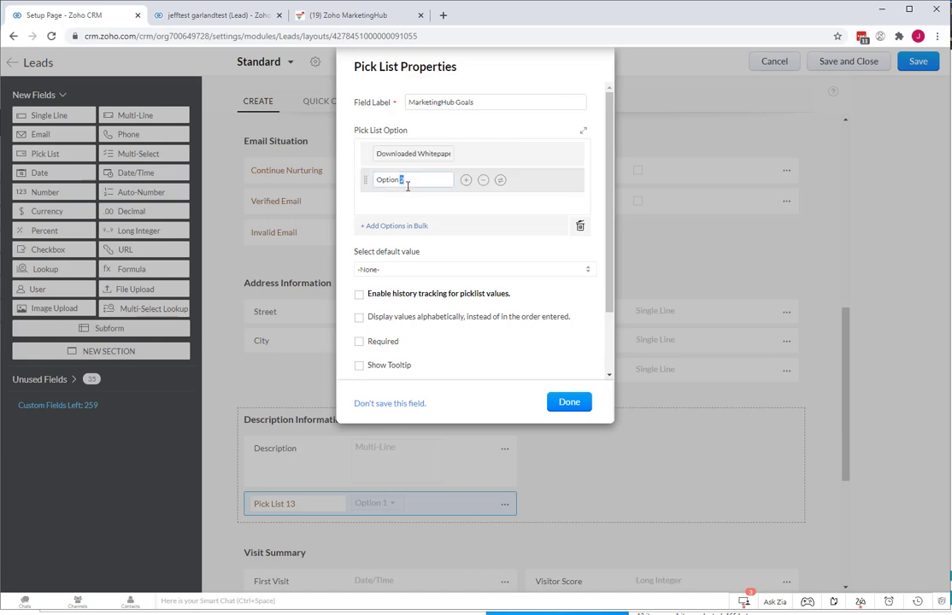
triple_click(407, 181)
key("ctrl+v")
key("BackSpace")
type("2")
- Add a third pick list option named Interest in Digital Marketing
left_click(466, 180)
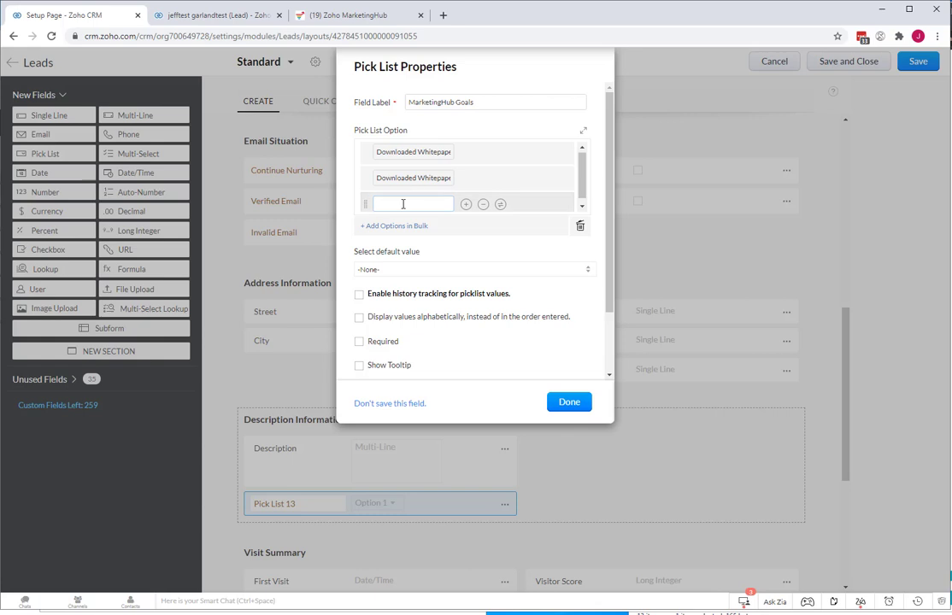
type("Interest")
type(" In Digital")
type(" Marketing")
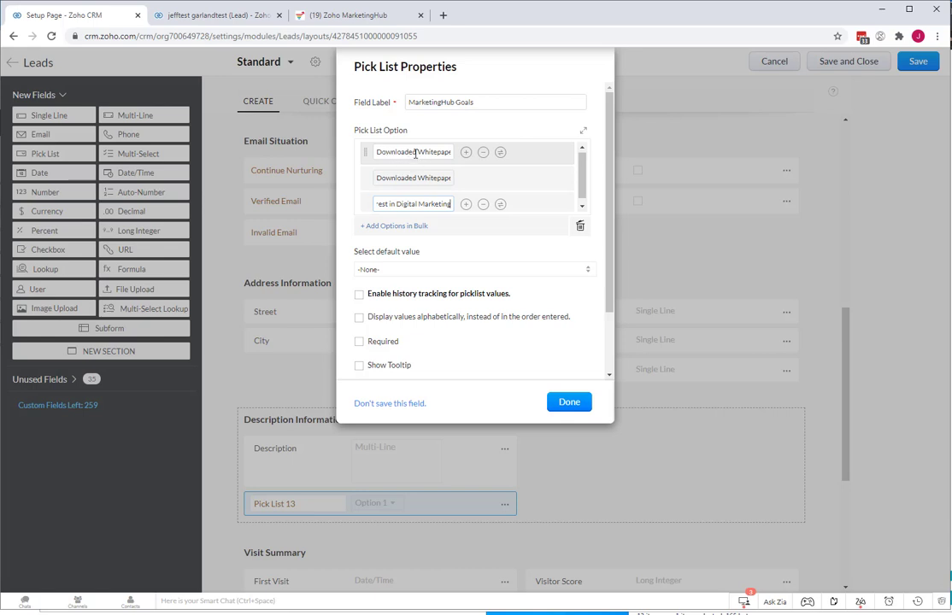
left_click_drag(412, 152, 464, 155)
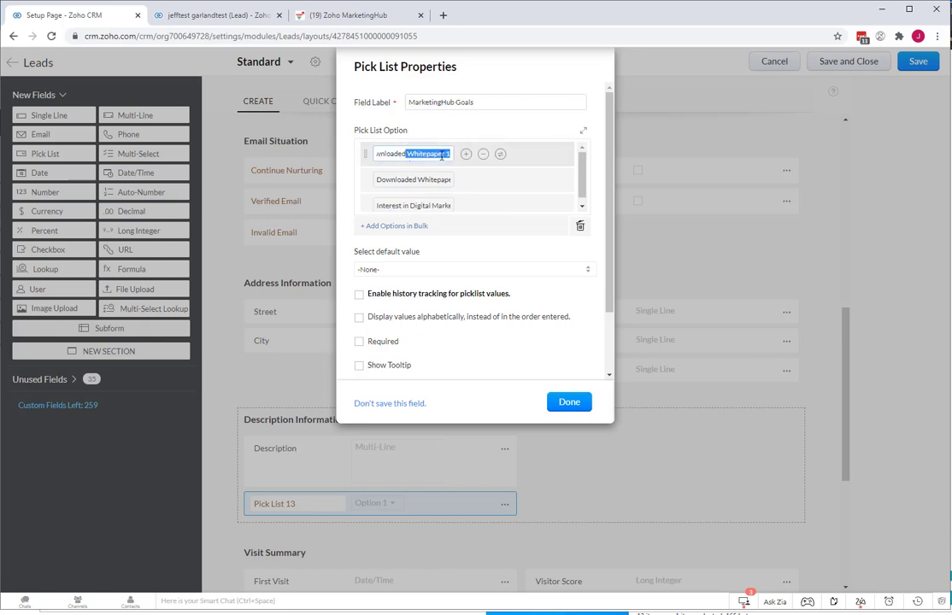
left_click_drag(430, 180, 479, 182)
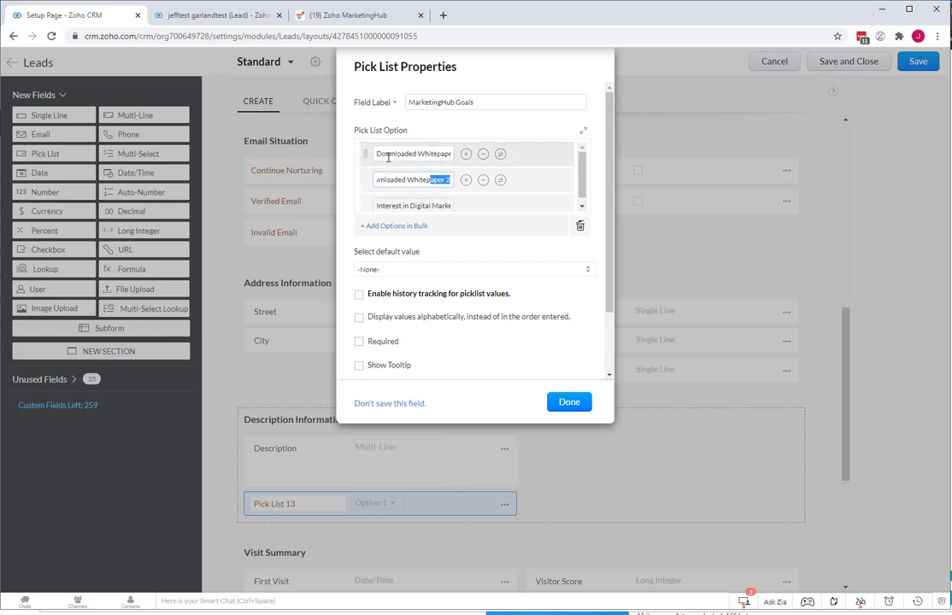
scroll(410, 171, "down", 1)
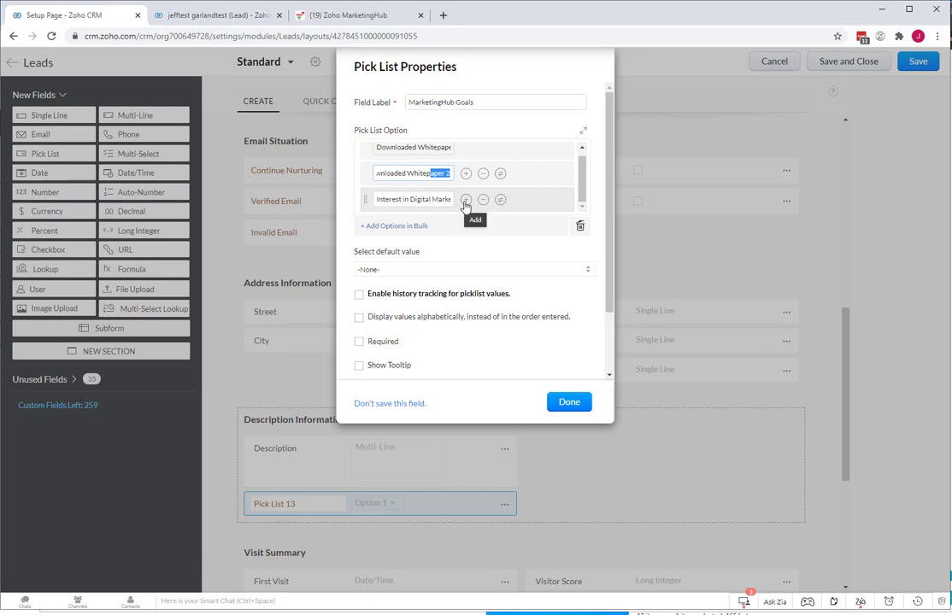
left_click(465, 199)
left_click(432, 199)
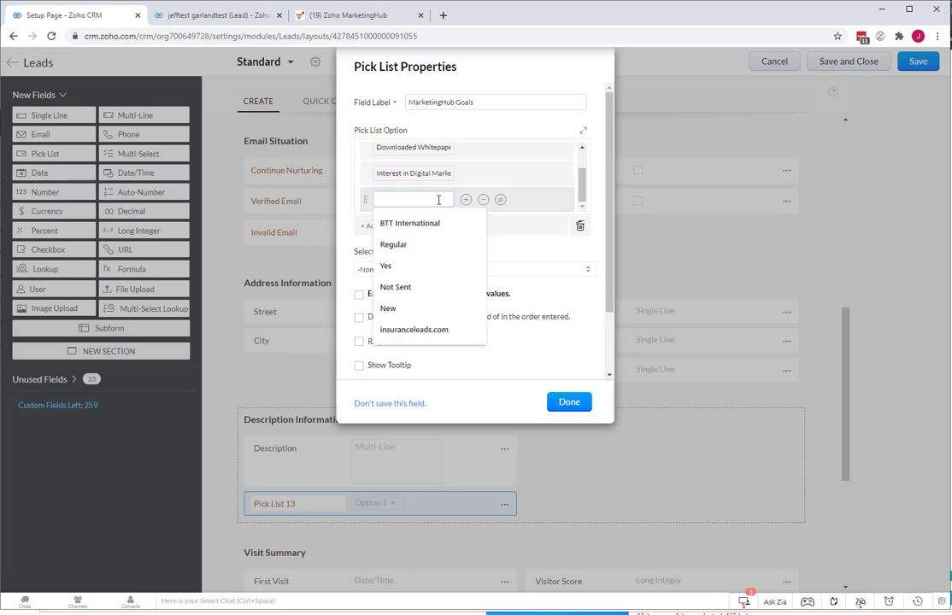
left_click(484, 200)
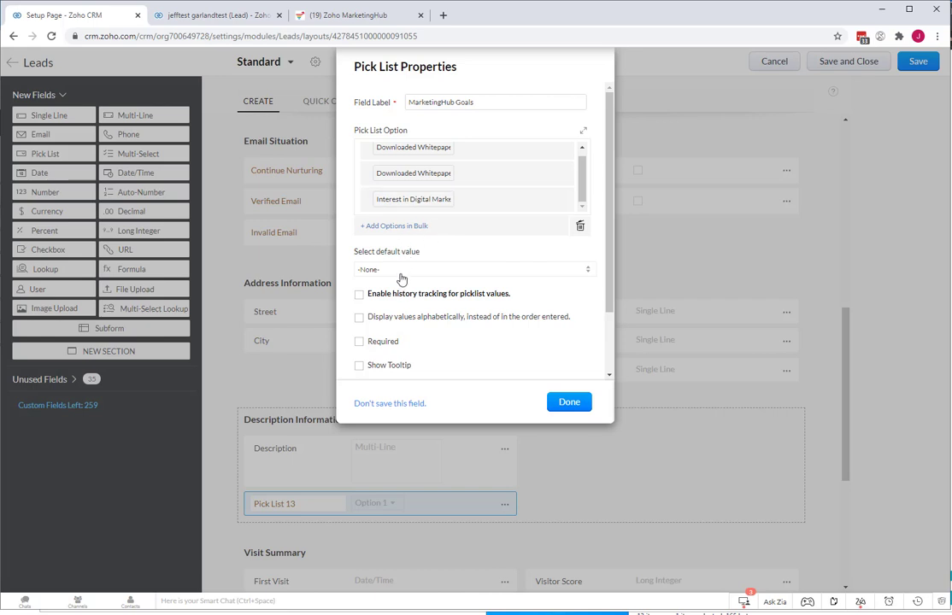
- Enable history tracking for the pick list values with the related list MarketingHub Goals History and its default columns
left_click(360, 296)
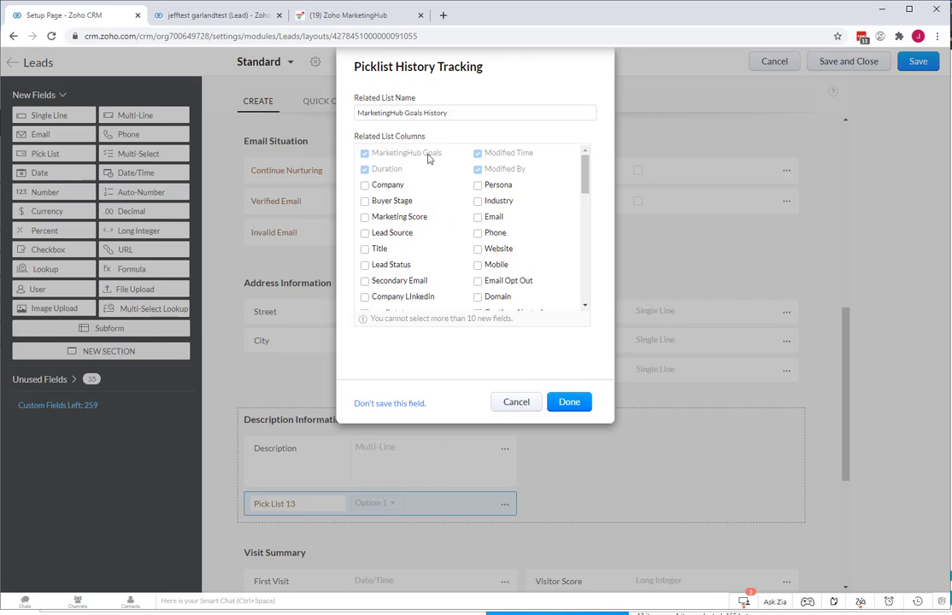
scroll(446, 222, "down", 5)
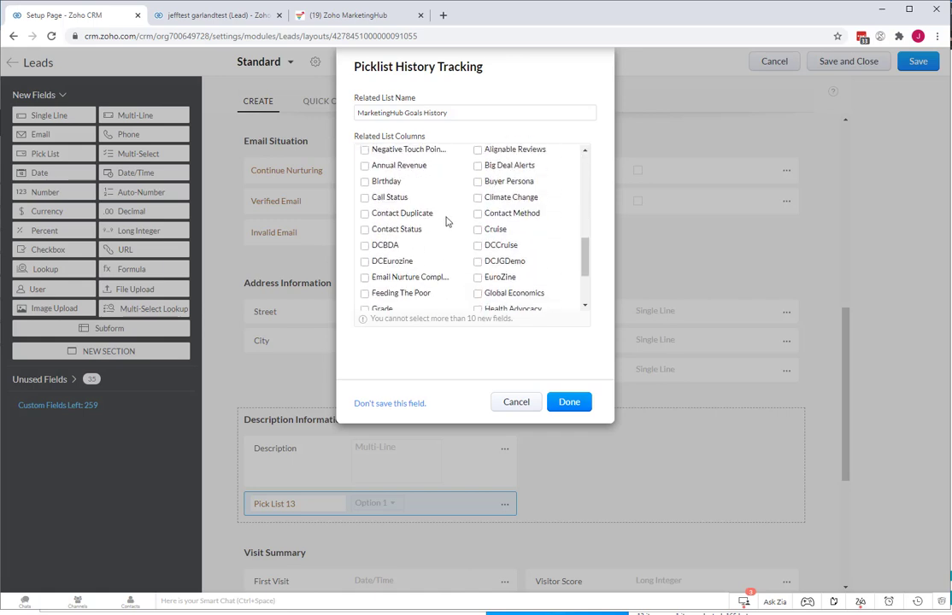
scroll(446, 223, "down", 4)
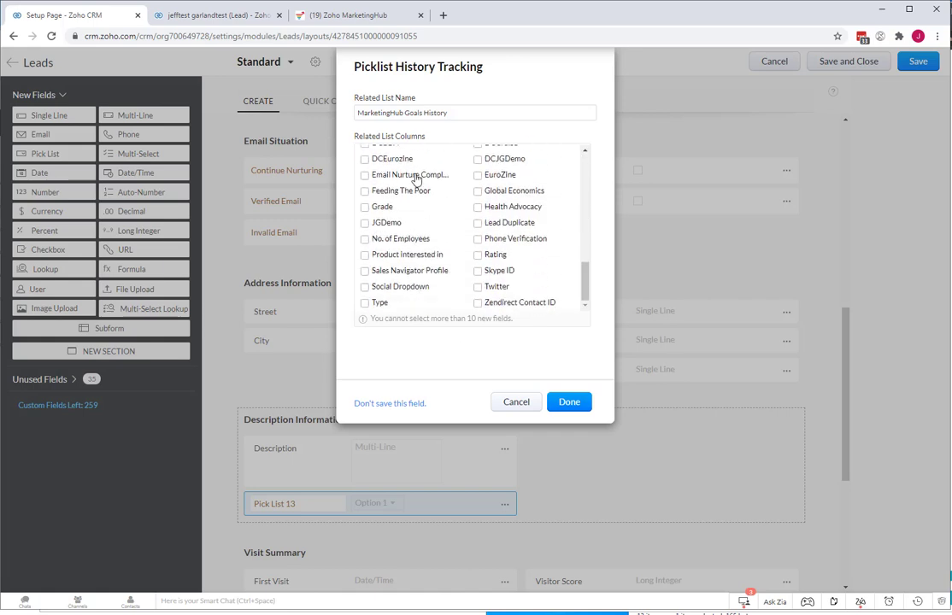
scroll(416, 178, "up", 10)
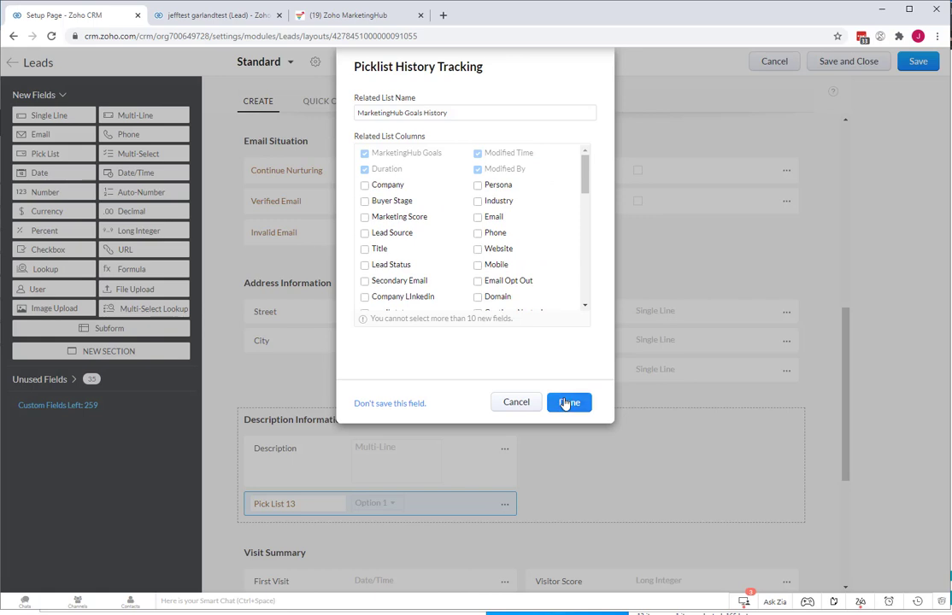
left_click(565, 404)
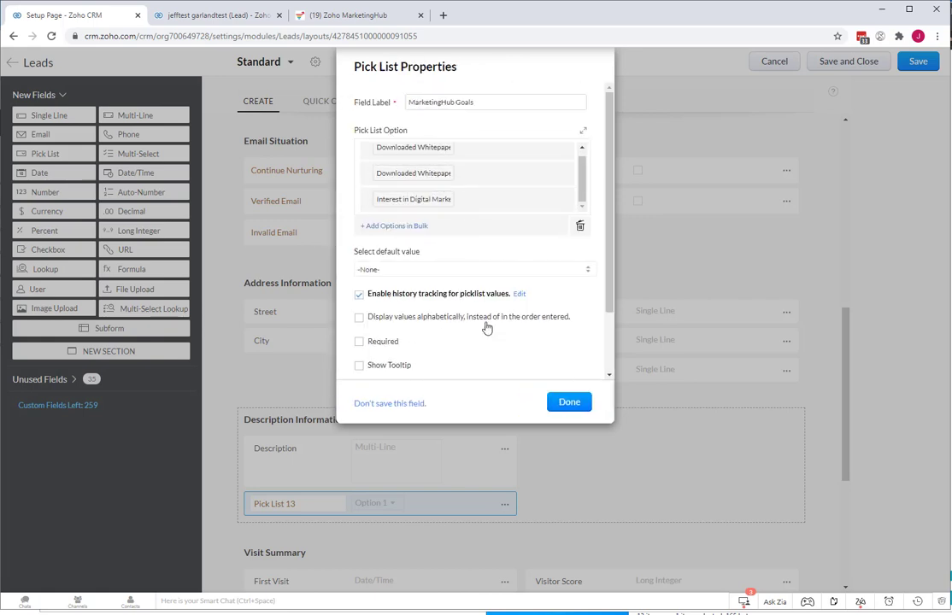
- Finish the MarketingHub Goals field, save the Standard layout and return to the Leads layouts list
left_click(566, 405)
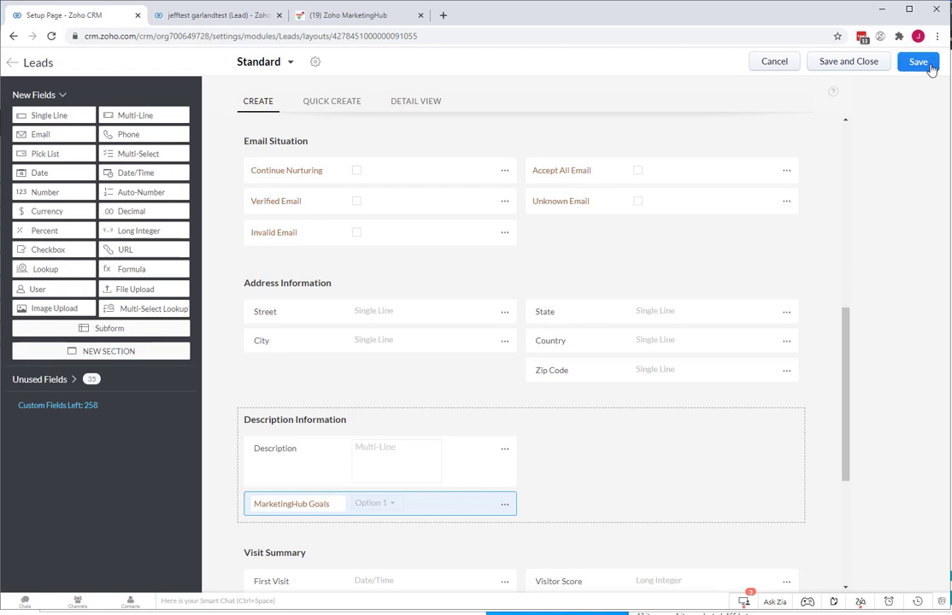
left_click(918, 61)
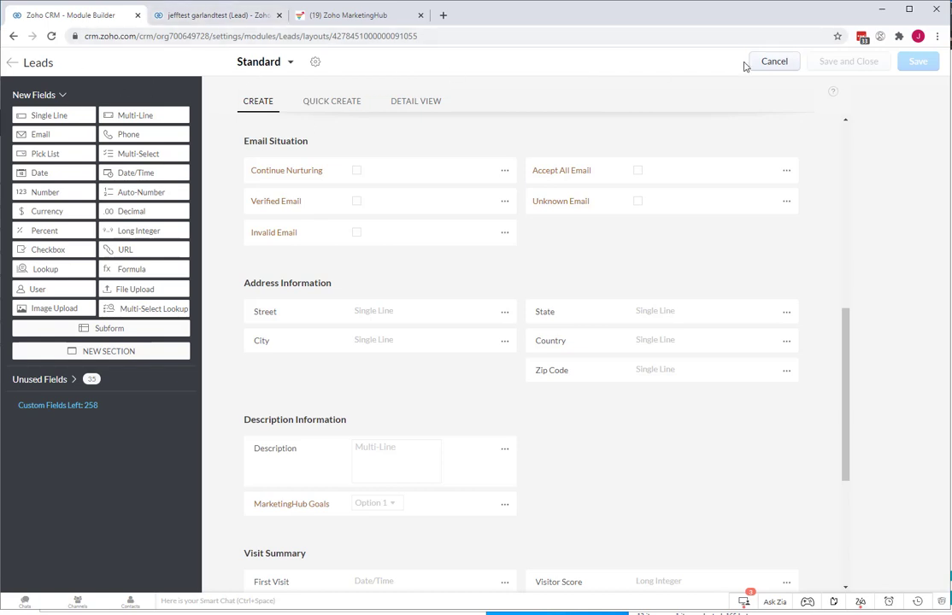
left_click(11, 62)
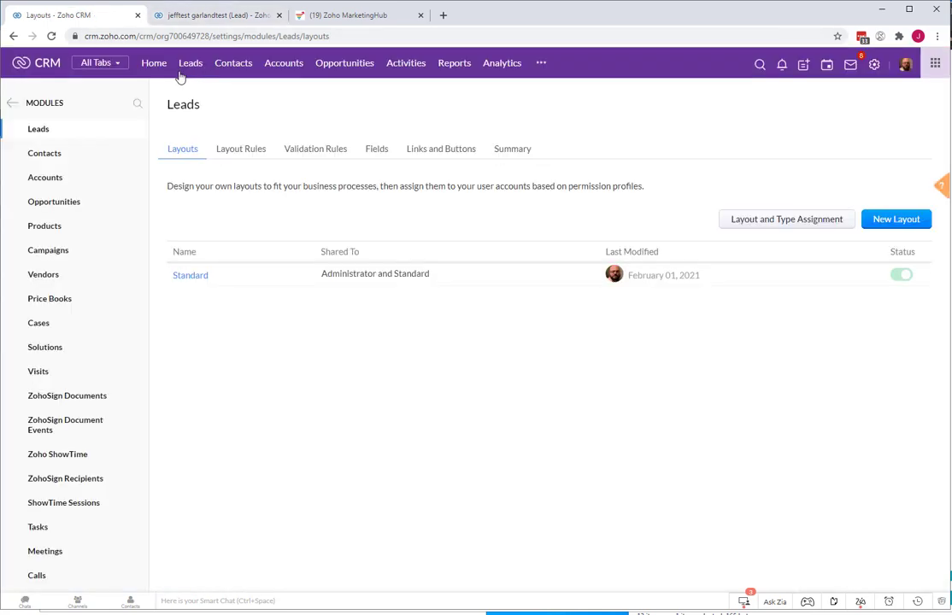
- Reload the test lead's record and check its MarketingHub Goals History section
left_click(197, 70)
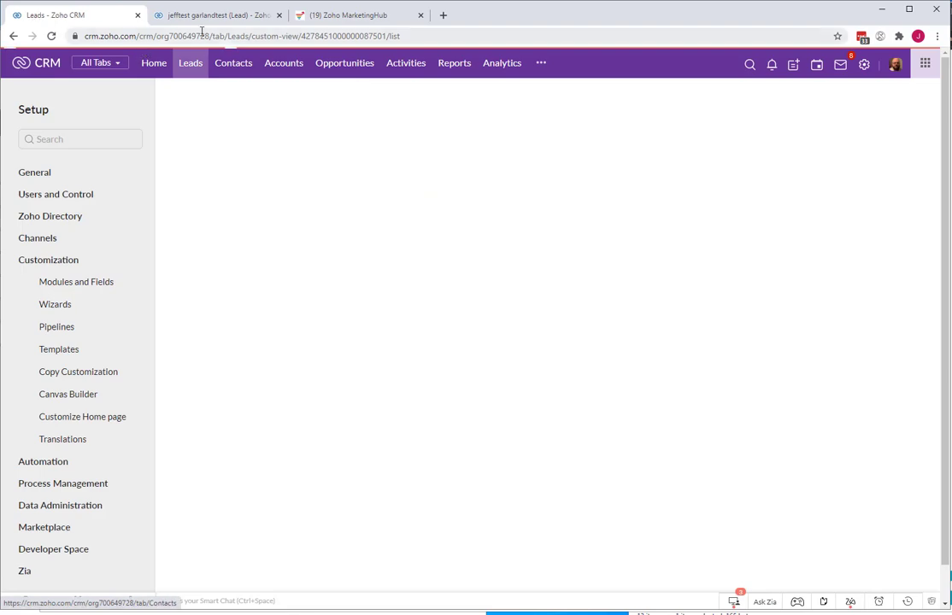
left_click(205, 17)
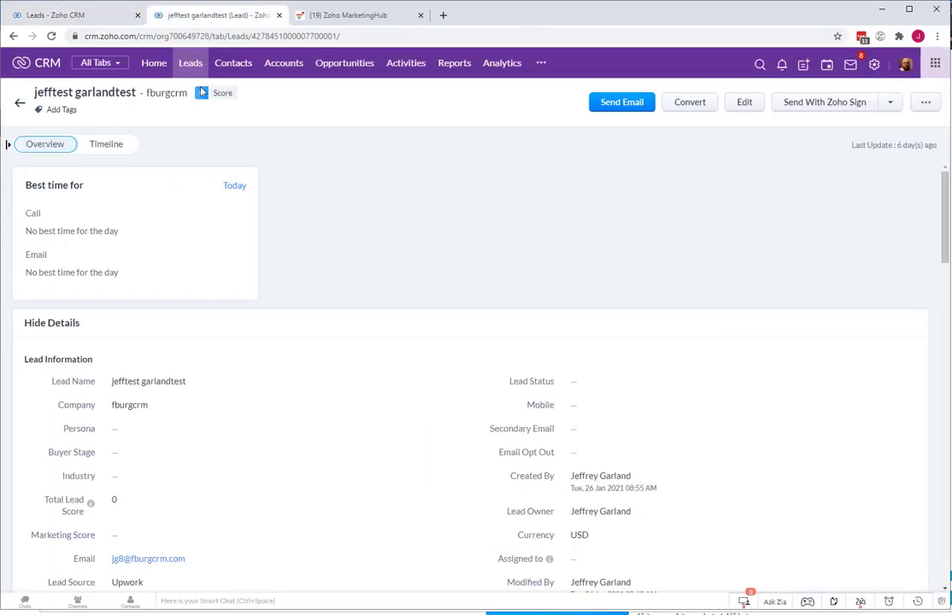
left_click(48, 37)
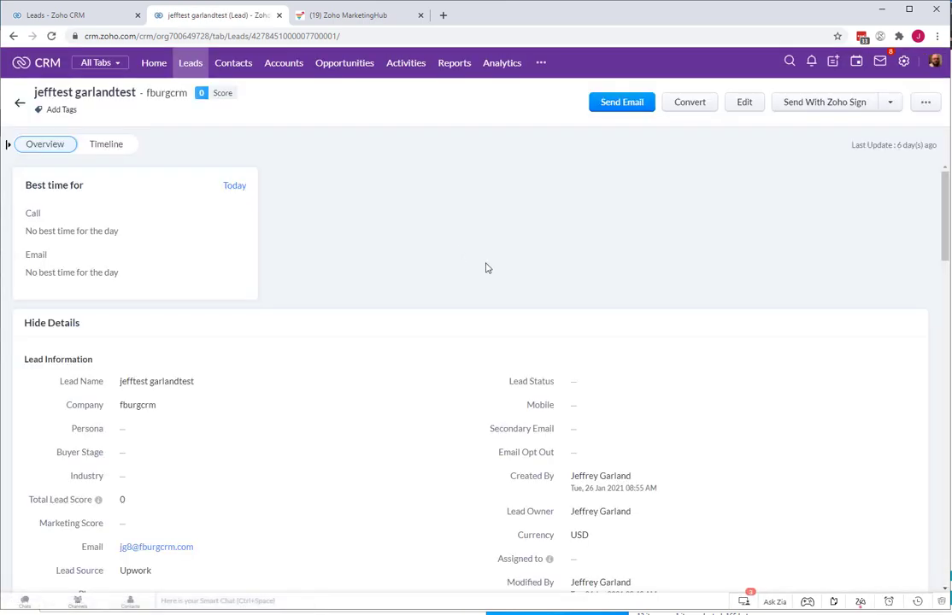
scroll(405, 286, "down", 5)
scroll(406, 285, "down", 7)
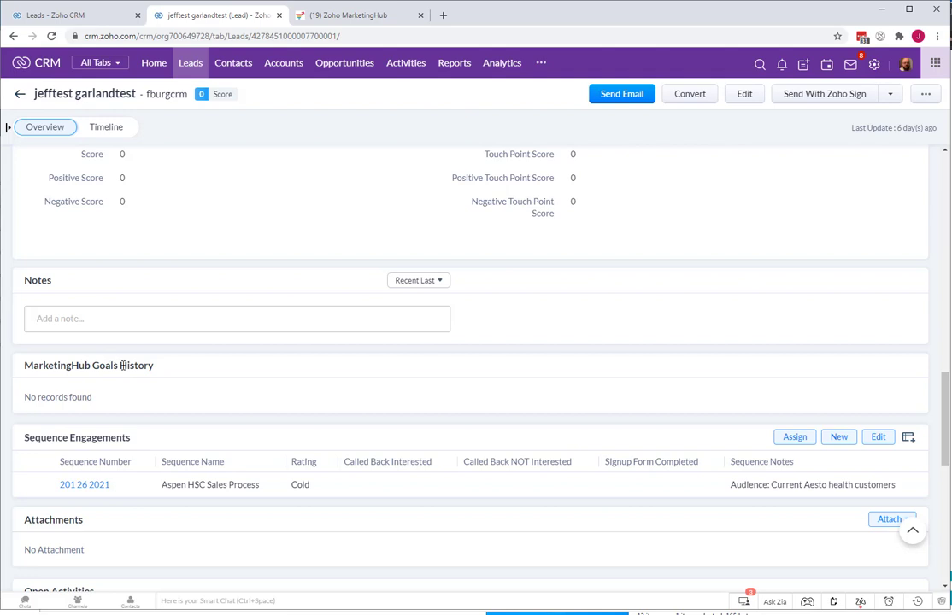
- Set the test lead's MarketingHub Goals field to Downloaded Whitepaper 1, save it and check the MarketingHub Goals History section
scroll(147, 365, "up", 5)
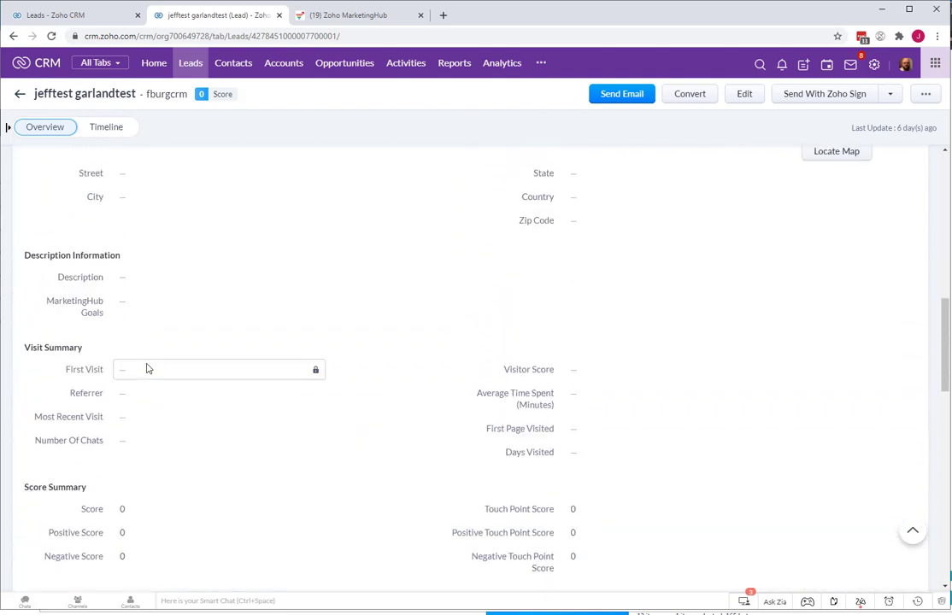
left_click(152, 303)
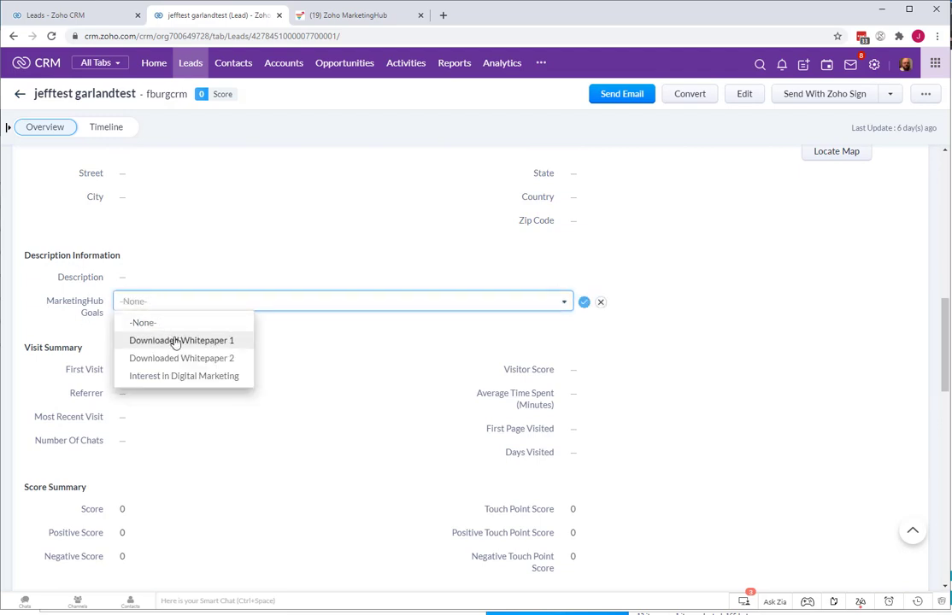
left_click(175, 341)
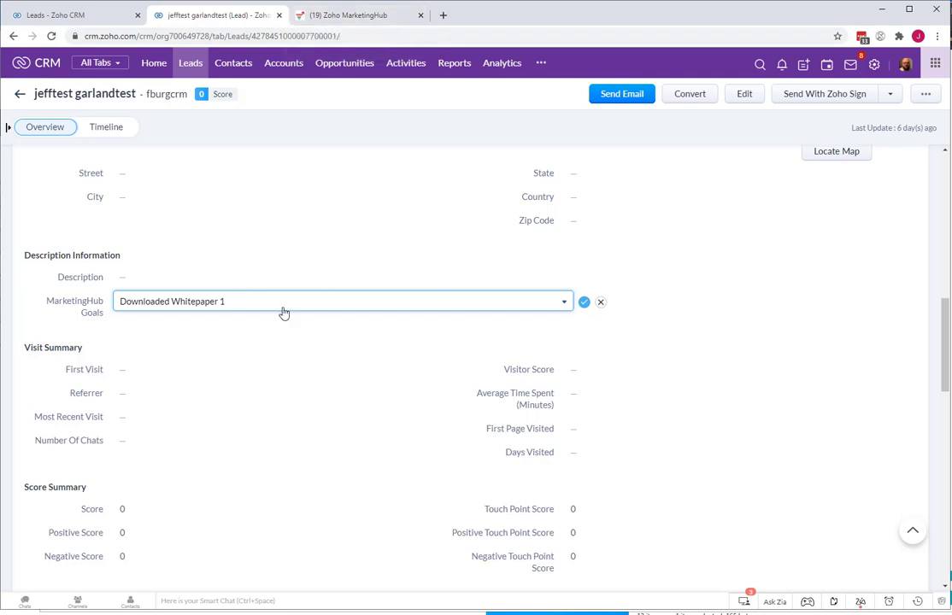
left_click(585, 302)
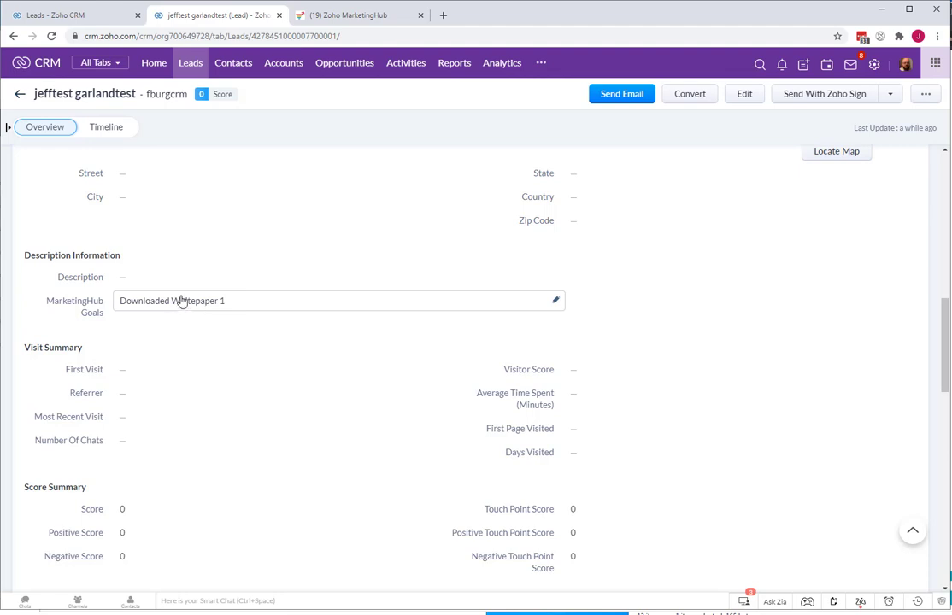
scroll(187, 299, "down", 2)
scroll(188, 299, "down", 2)
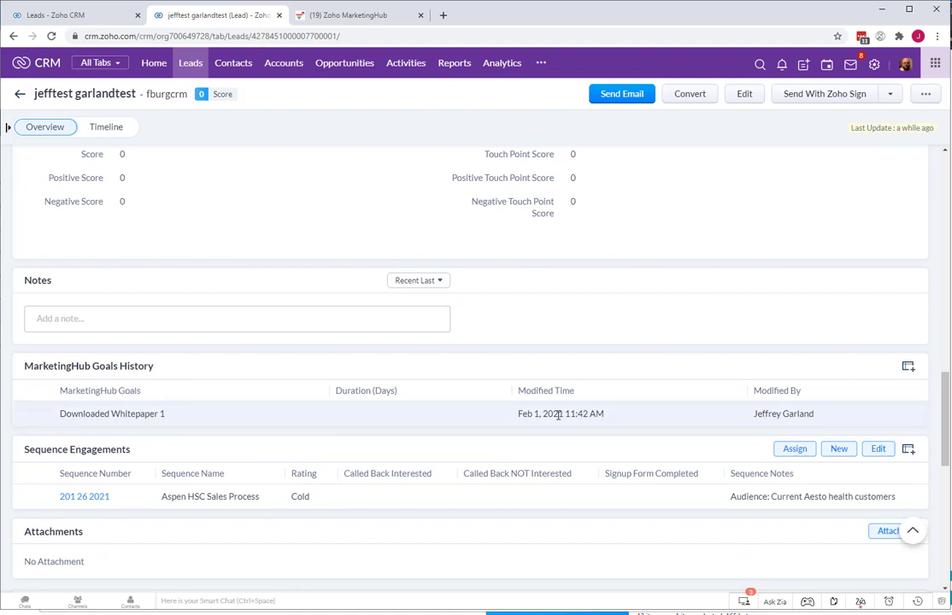
- Change the lead's MarketingHub Goals to Interest in Digital Marketing, save it and review the goals history and the record's details
scroll(445, 379, "up", 4)
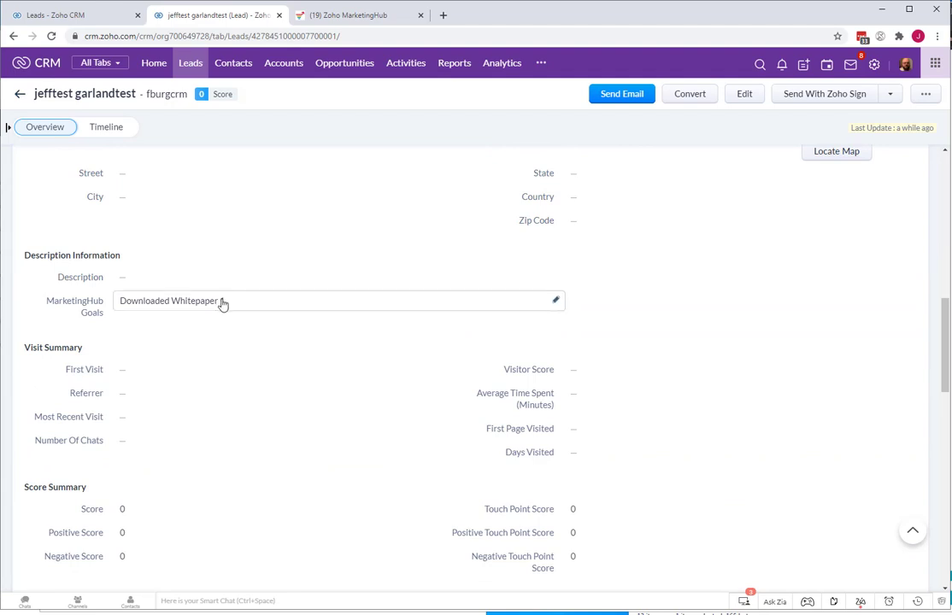
left_click(221, 303)
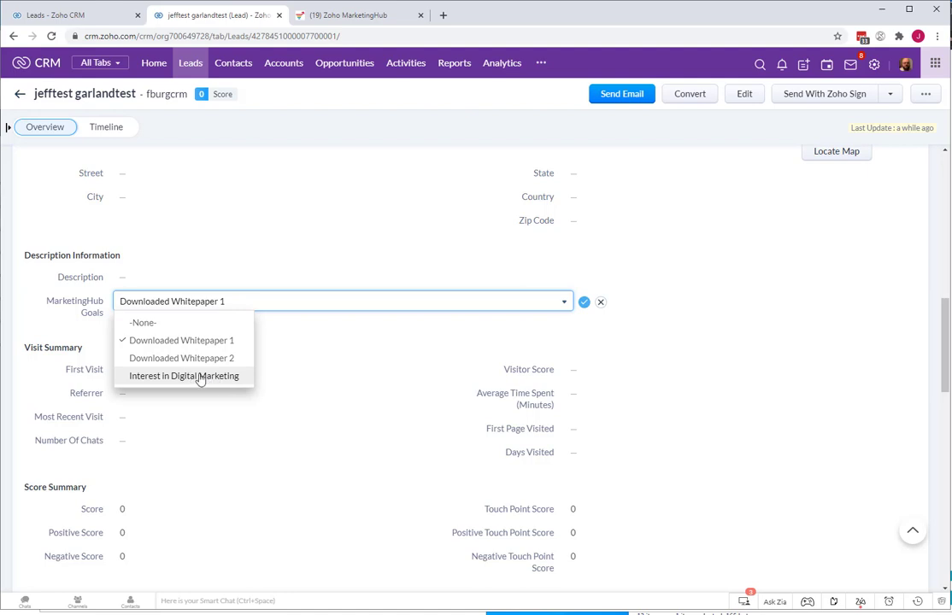
left_click(200, 376)
left_click(585, 302)
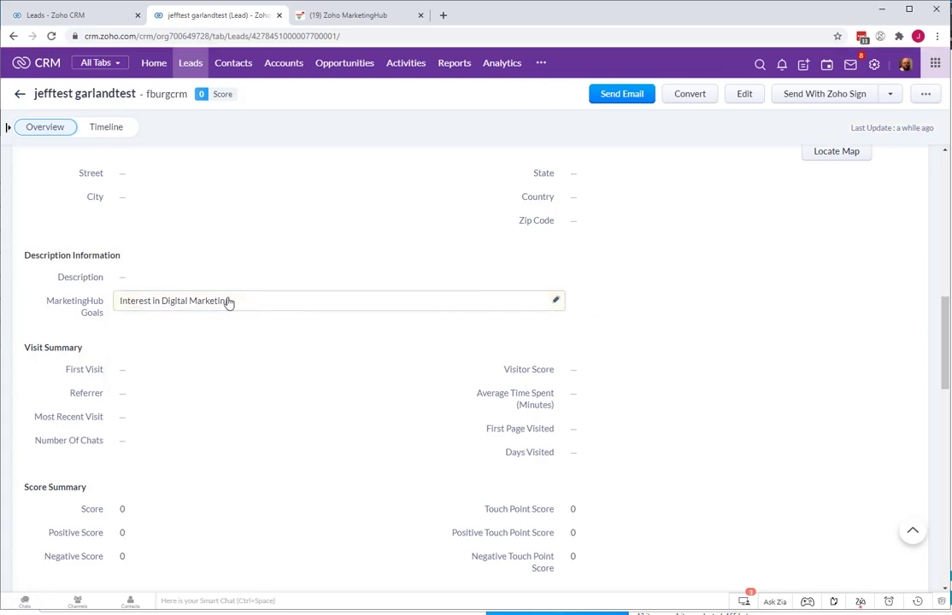
scroll(195, 301, "down", 3)
scroll(195, 302, "down", 3)
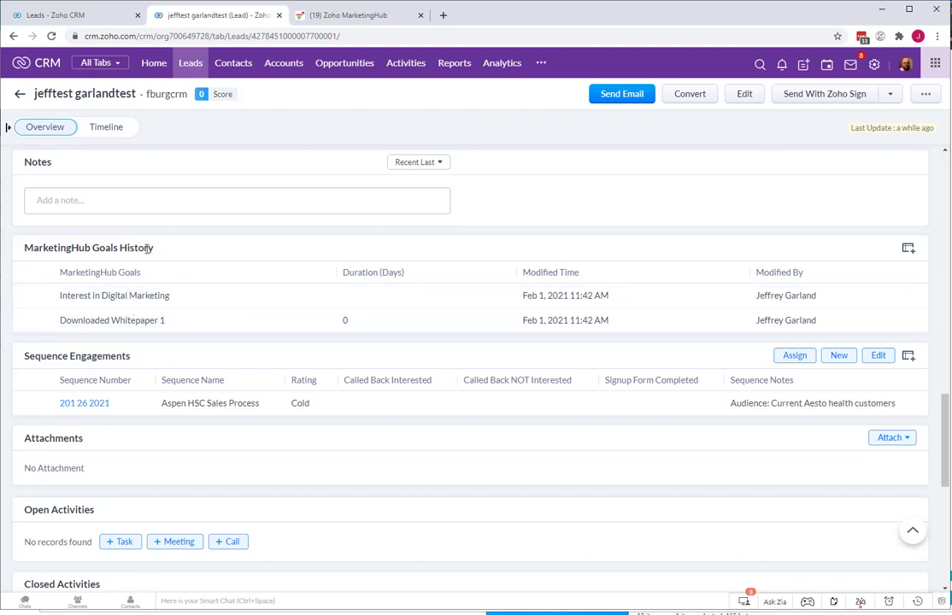
scroll(141, 256, "up", 3)
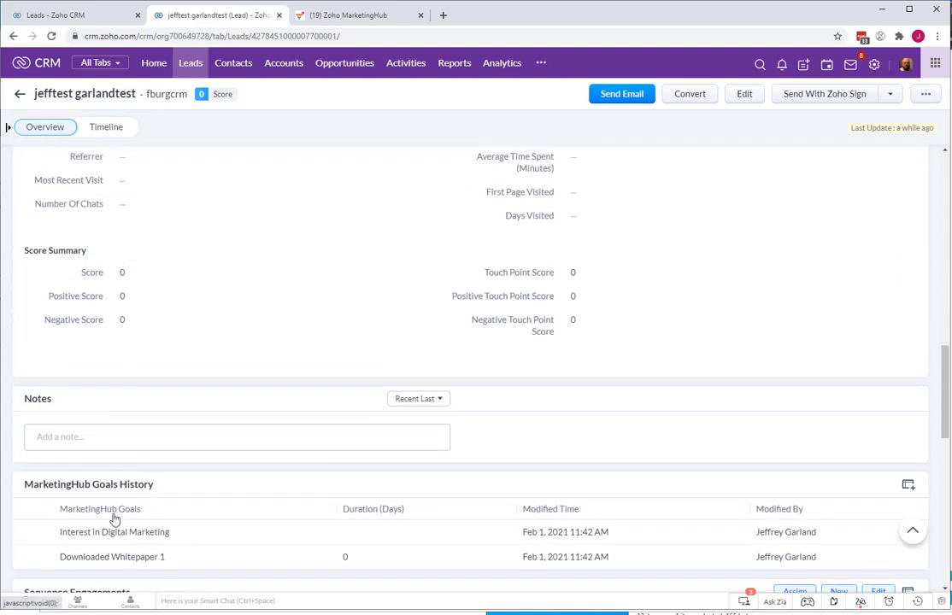
scroll(114, 518, "up", 15)
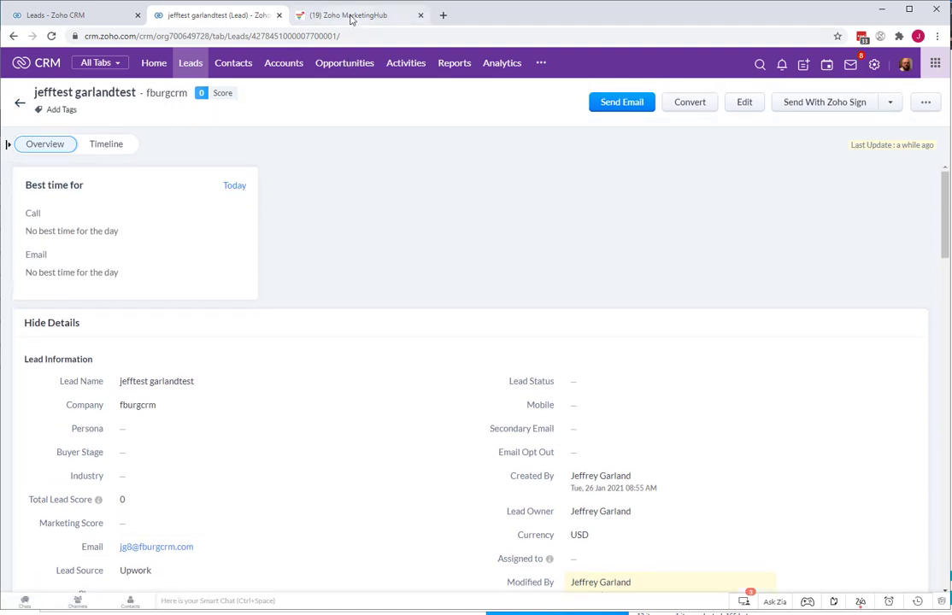
scroll(295, 436, "down", 5)
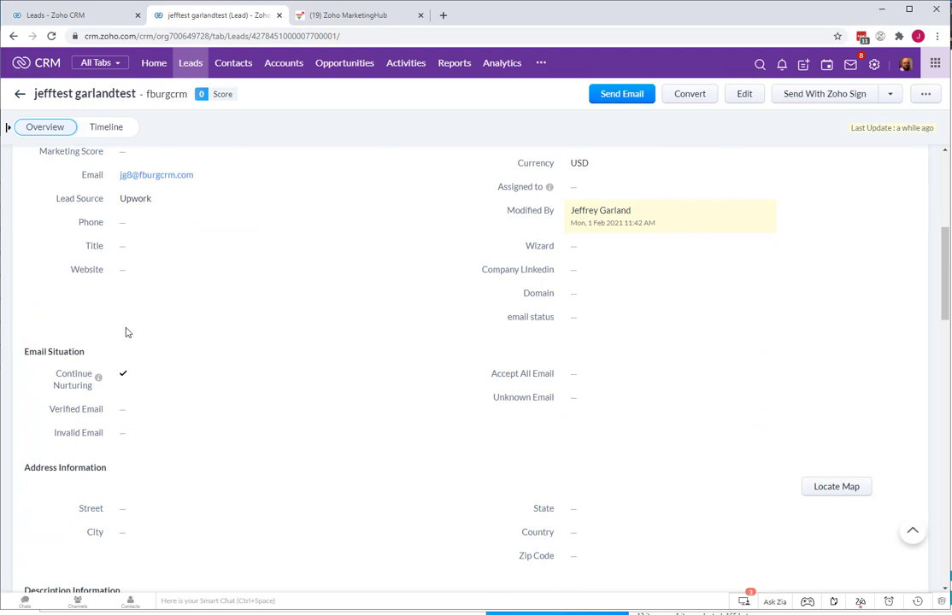
scroll(126, 353, "down", 3)
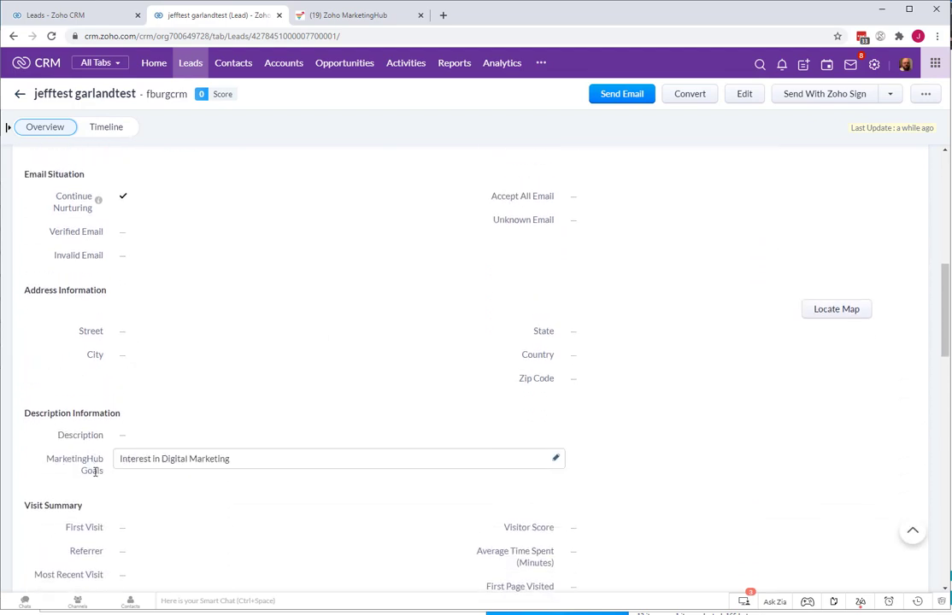
- Switch to Zoho MarketingHub and open the field mapping of the All Leads CRM sync for editing
left_click(341, 17)
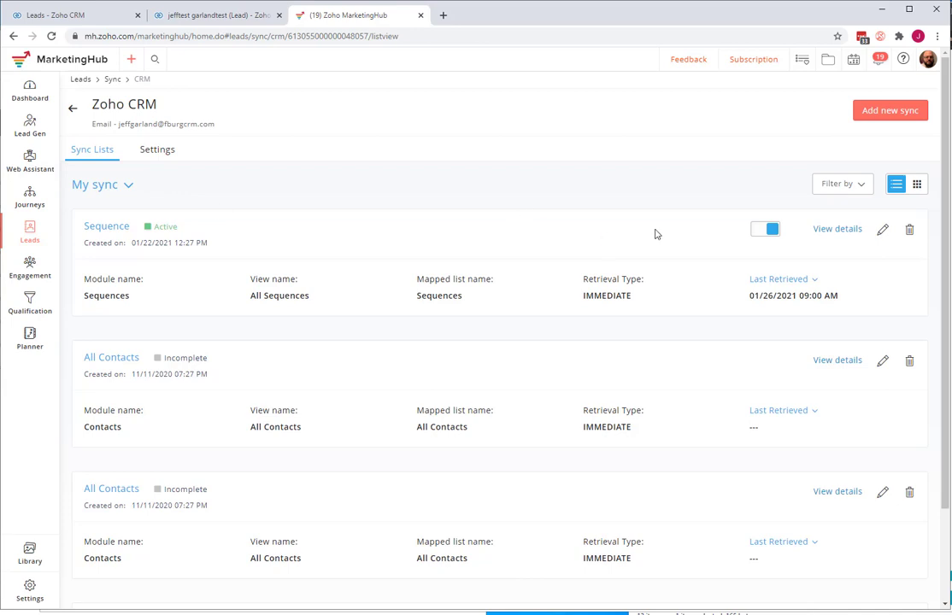
scroll(655, 234, "down", 2)
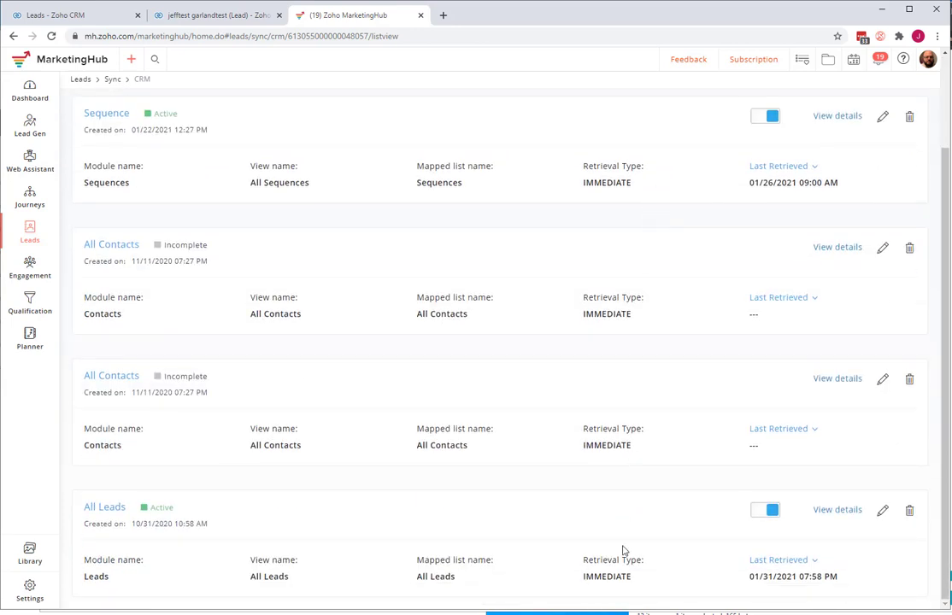
left_click(883, 511)
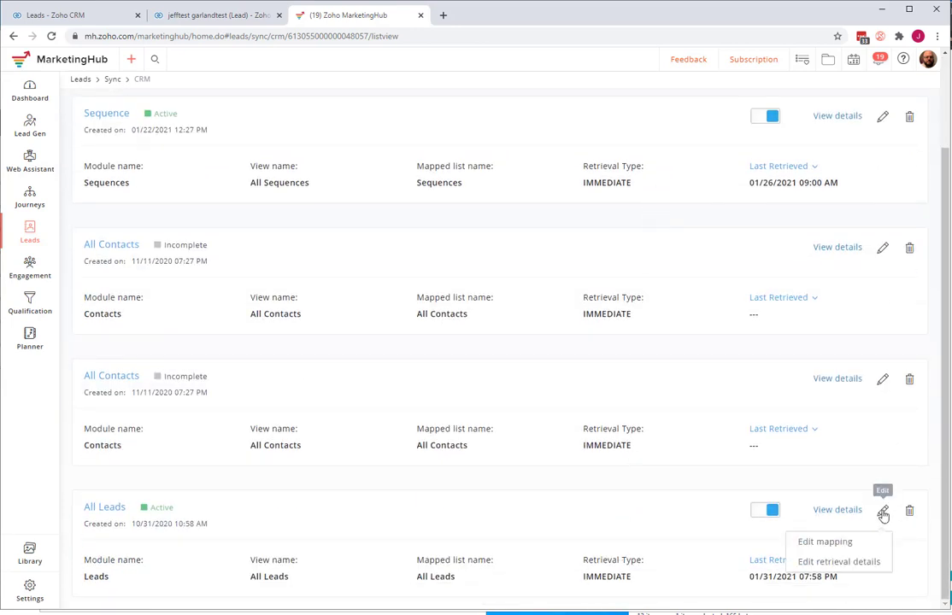
left_click(827, 543)
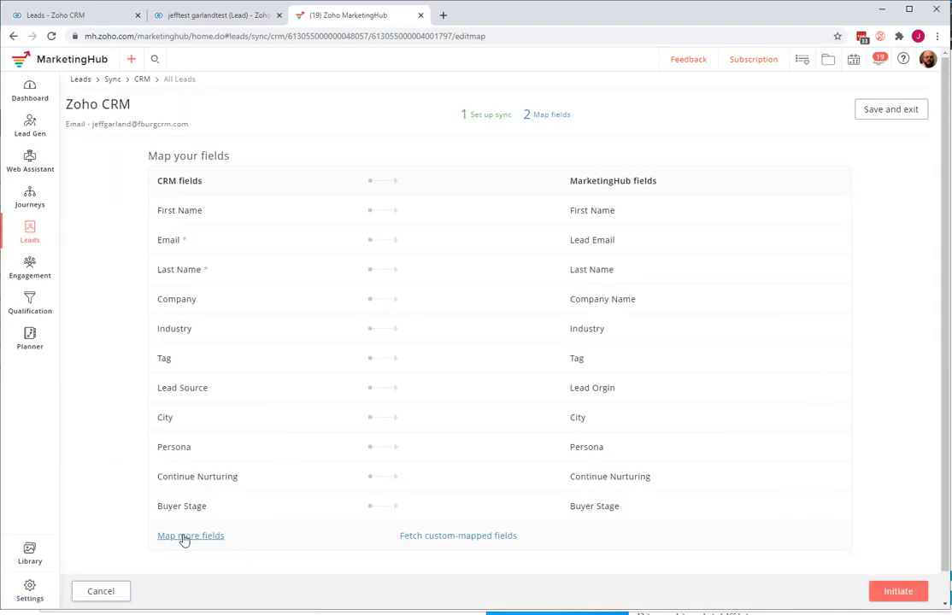
- Map the CRM field MarketingHub Goals to the MarketingHub field Marketing Goals in the All Leads sync
left_click(184, 537)
left_click(204, 504)
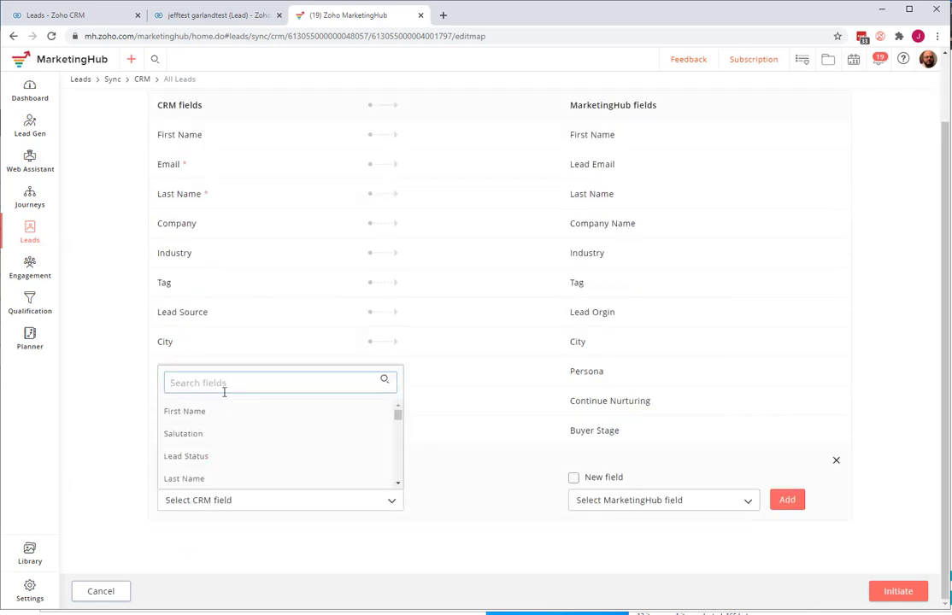
type("market")
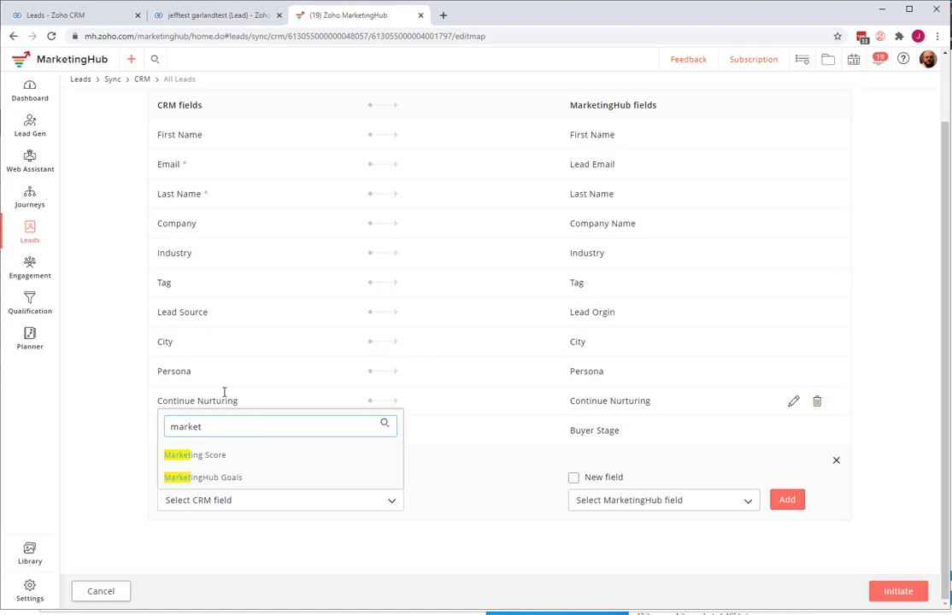
left_click(219, 477)
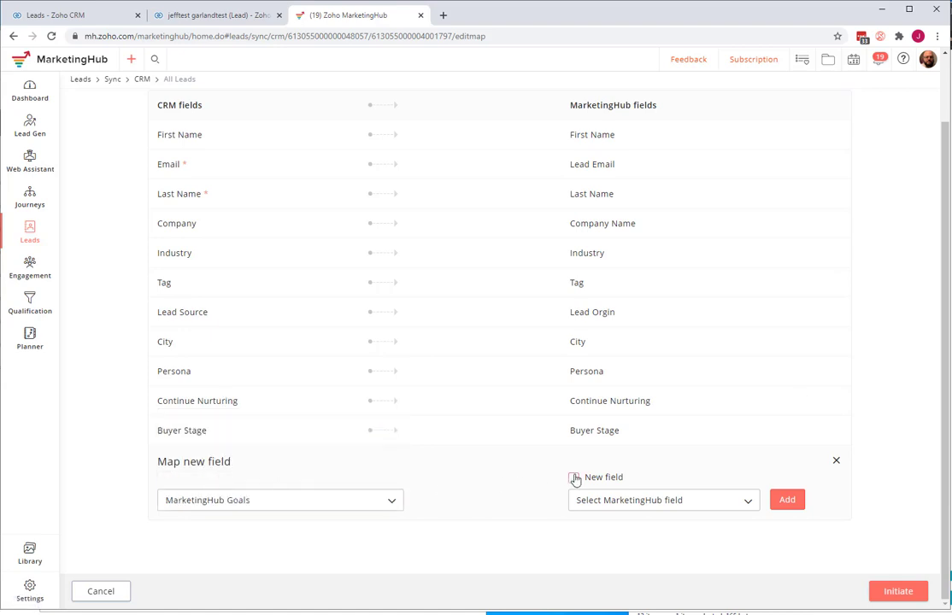
left_click(593, 505)
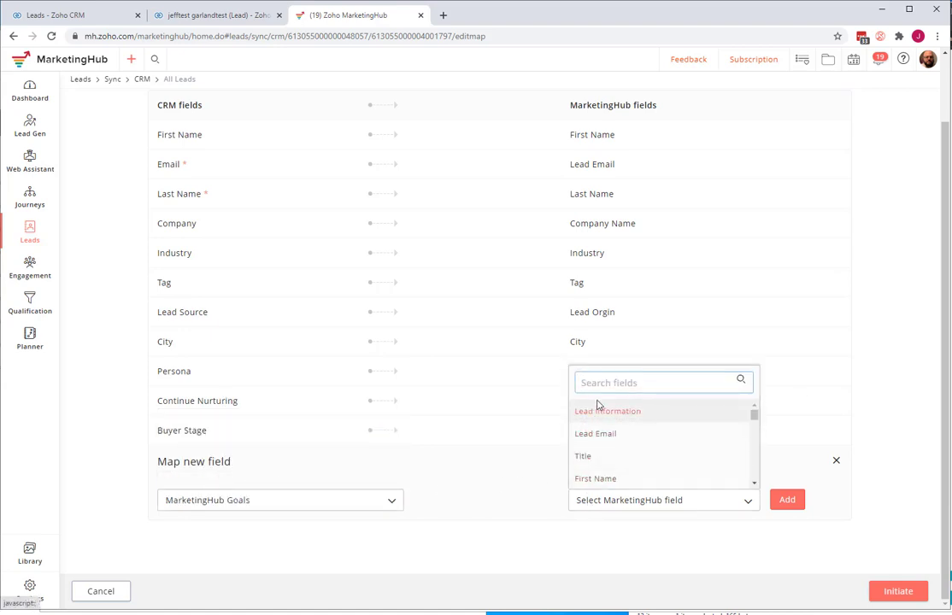
type("mat")
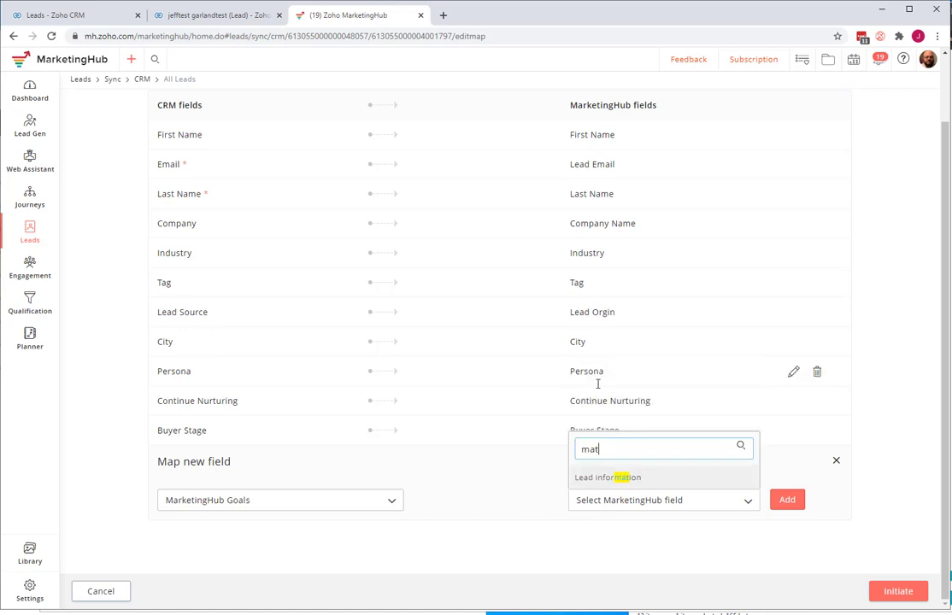
type("rketin")
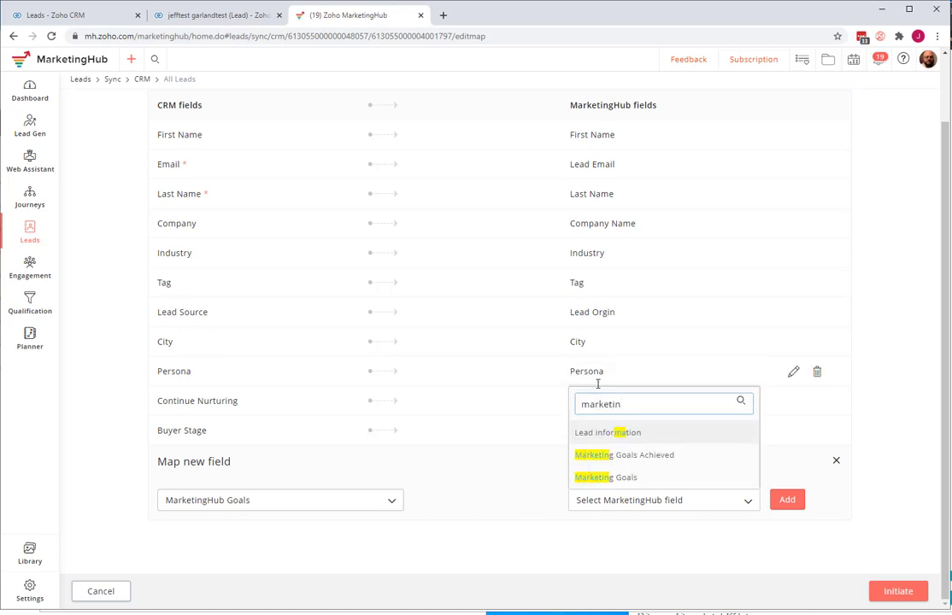
left_click(598, 478)
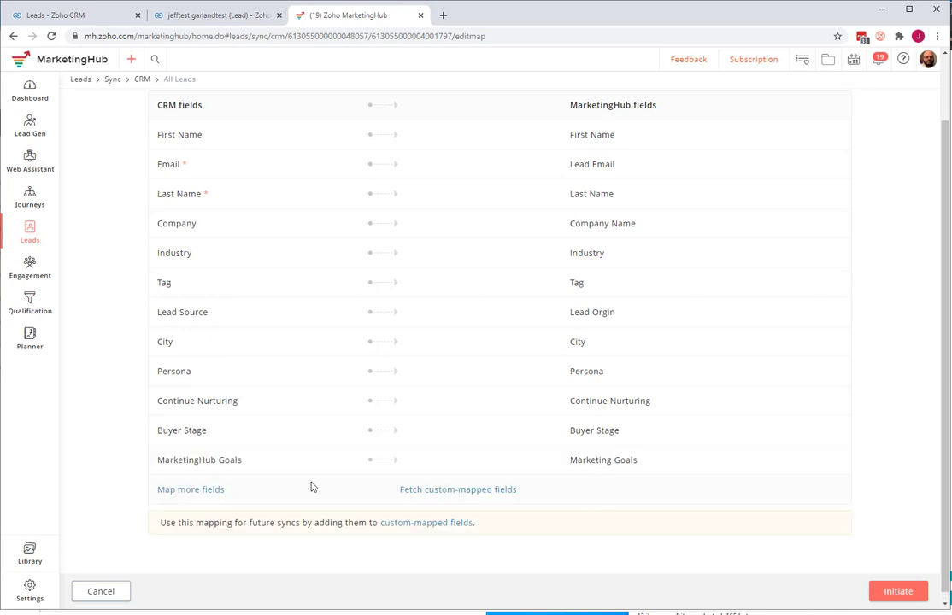
- Initiate the All Leads sync with the updated field mapping
left_click_drag(548, 470, 278, 481)
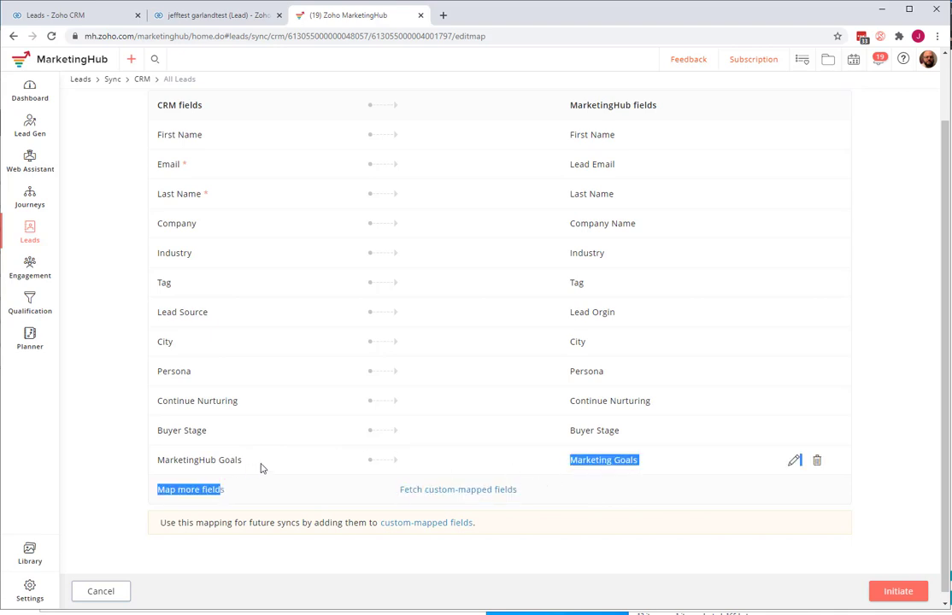
left_click(870, 482)
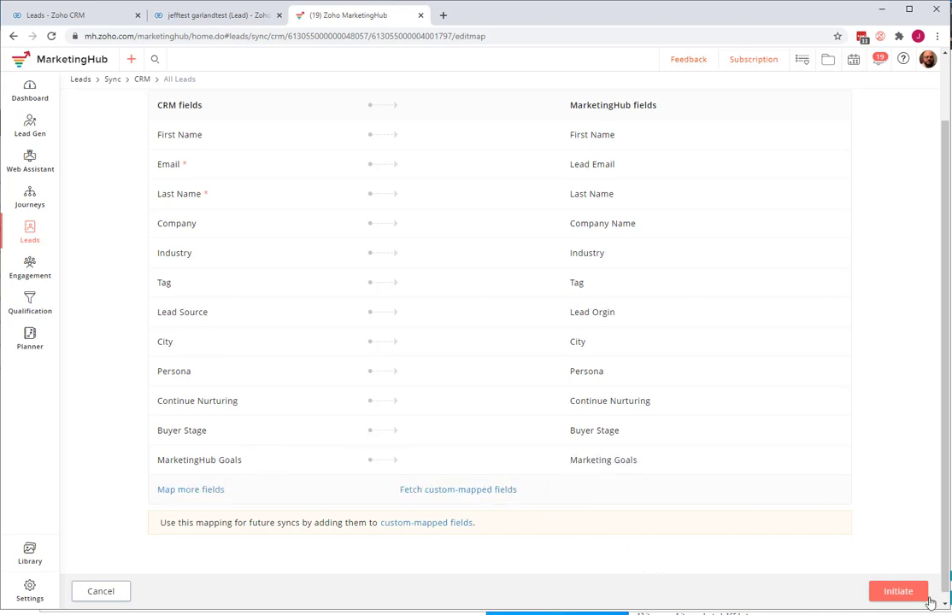
left_click(894, 594)
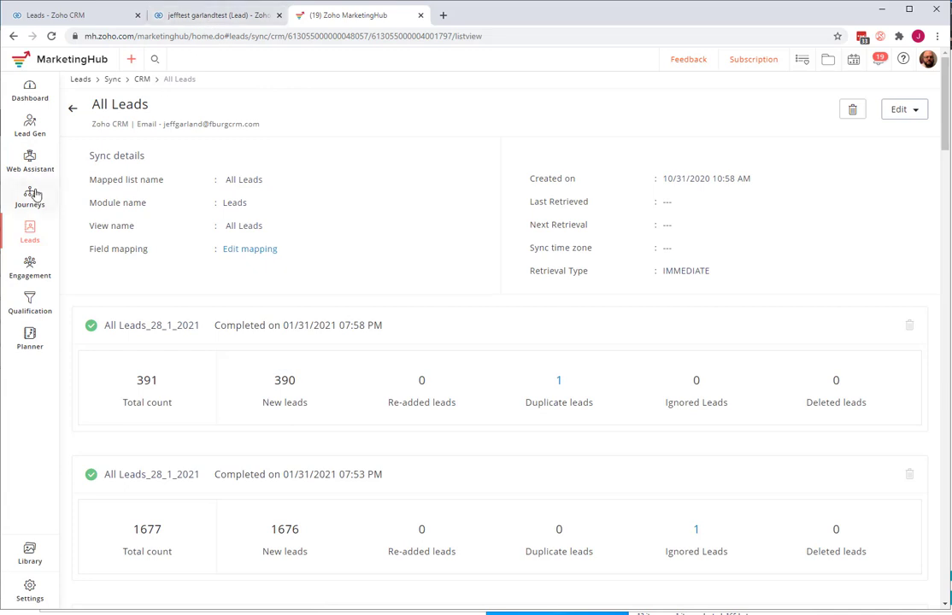
- Check the MarketingHub Goals field on the test lead in Zoho CRM, and return to MarketingHub
left_click(181, 16)
scroll(178, 403, "down", 1)
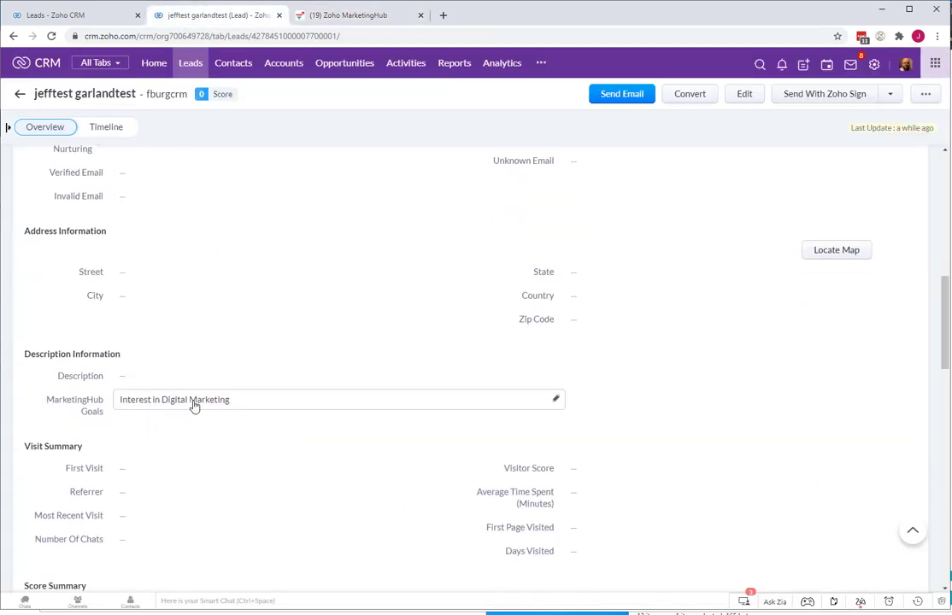
left_click(312, 18)
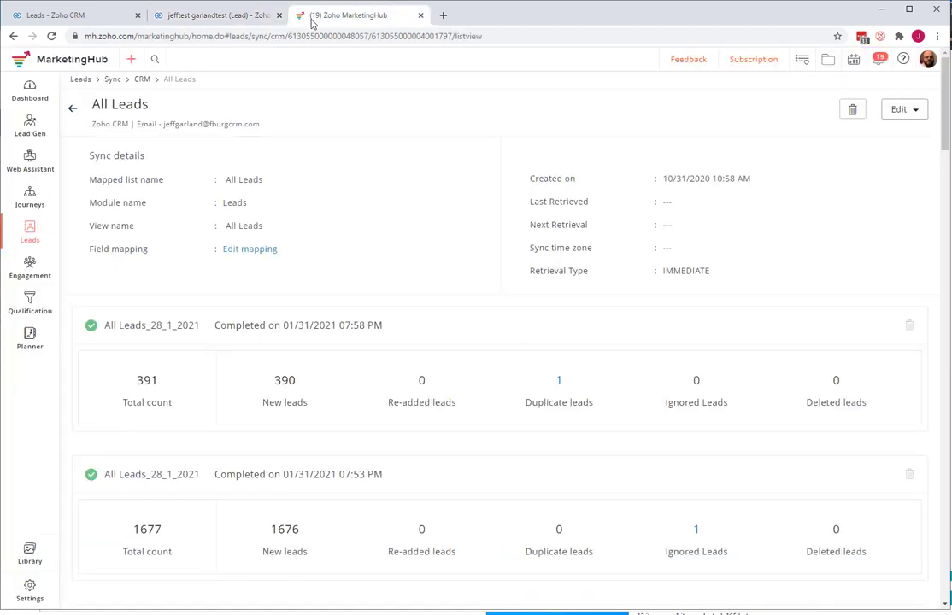
- Open the list of goals for the fburgcrm.com website in Web Assistant
left_click(47, 162)
left_click(99, 163)
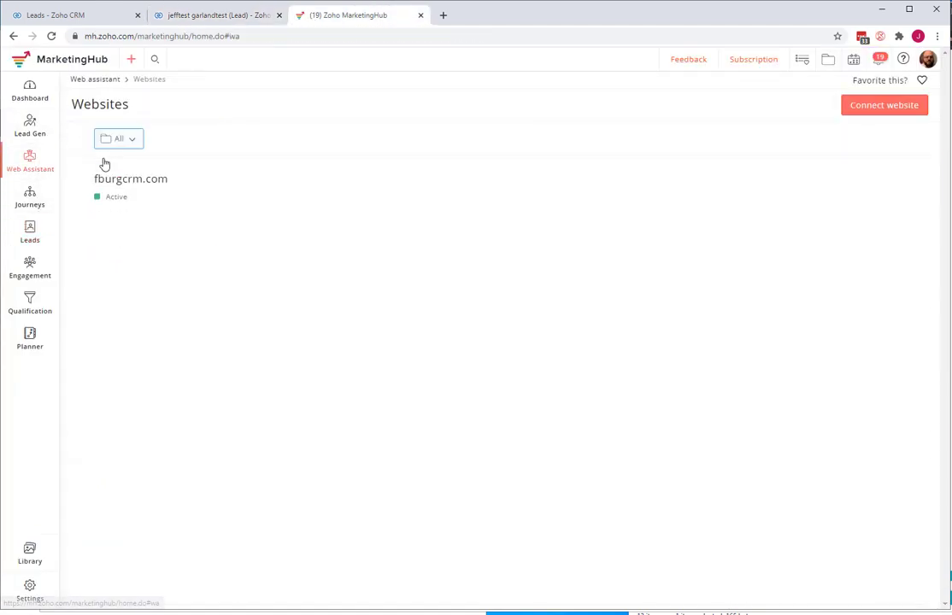
left_click(119, 174)
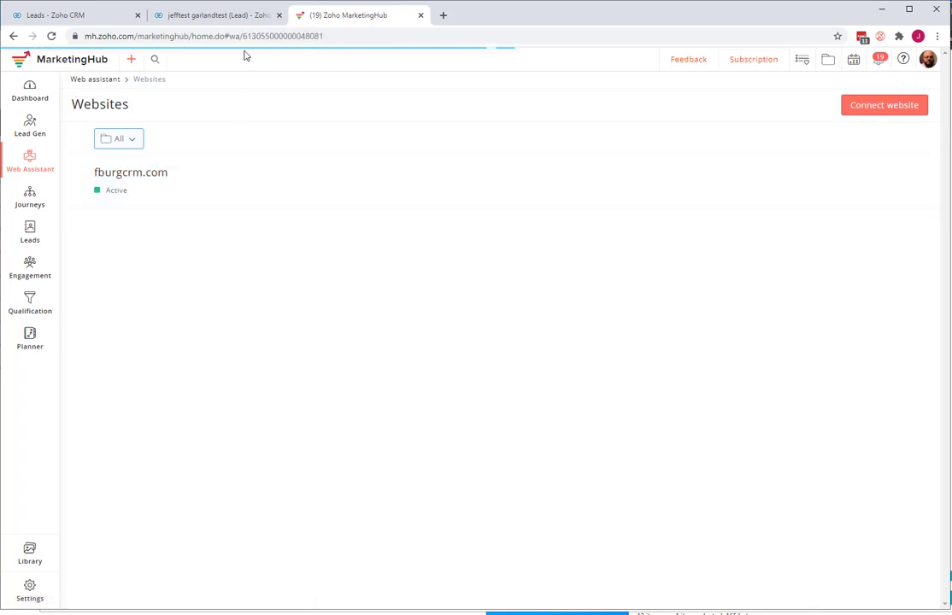
left_click(256, 150)
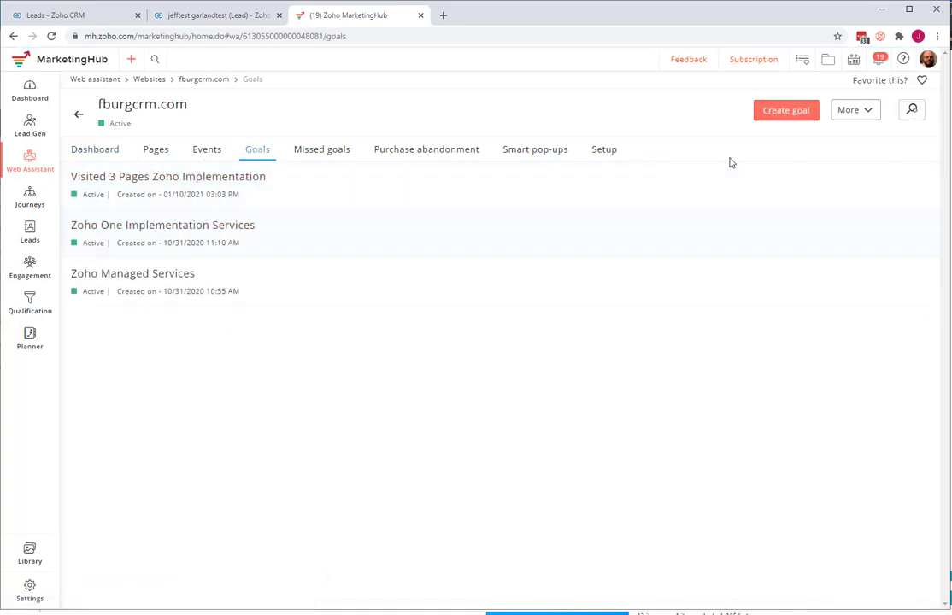
- Start a new website goal and name it Interested in Digital Marketing
left_click(778, 117)
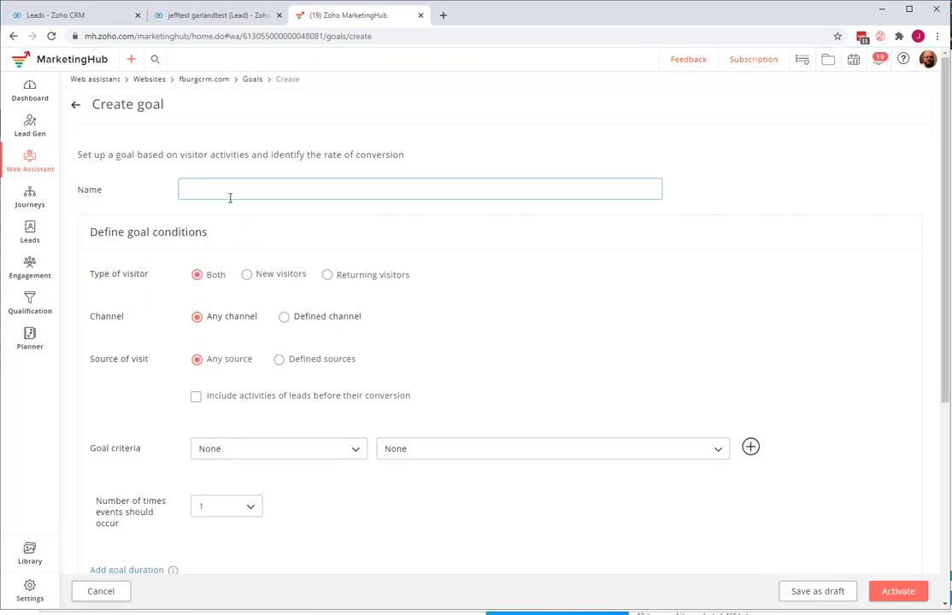
left_click(229, 194)
type("Interested in Digital Marketing")
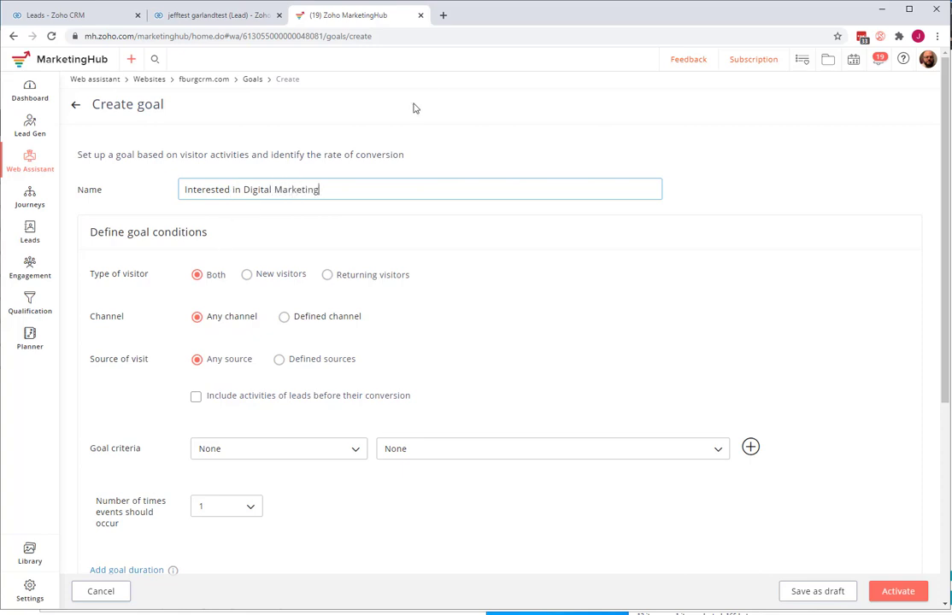
- Switch to the incognito browser window with the fburgcrm.com website and look through its Testimonials page
left_click_drag(492, 22, 481, 75)
left_click(412, 42)
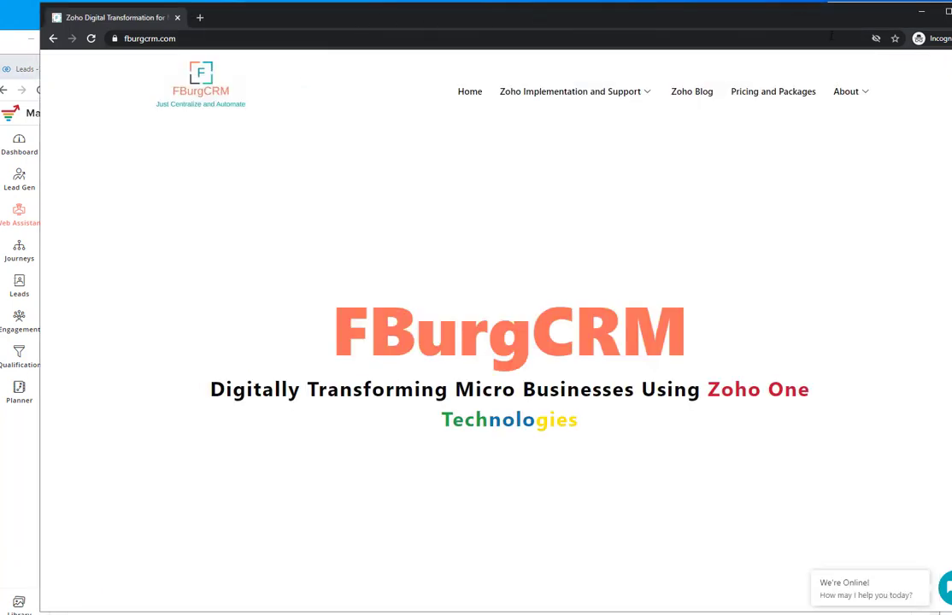
mouse_move(854, 91)
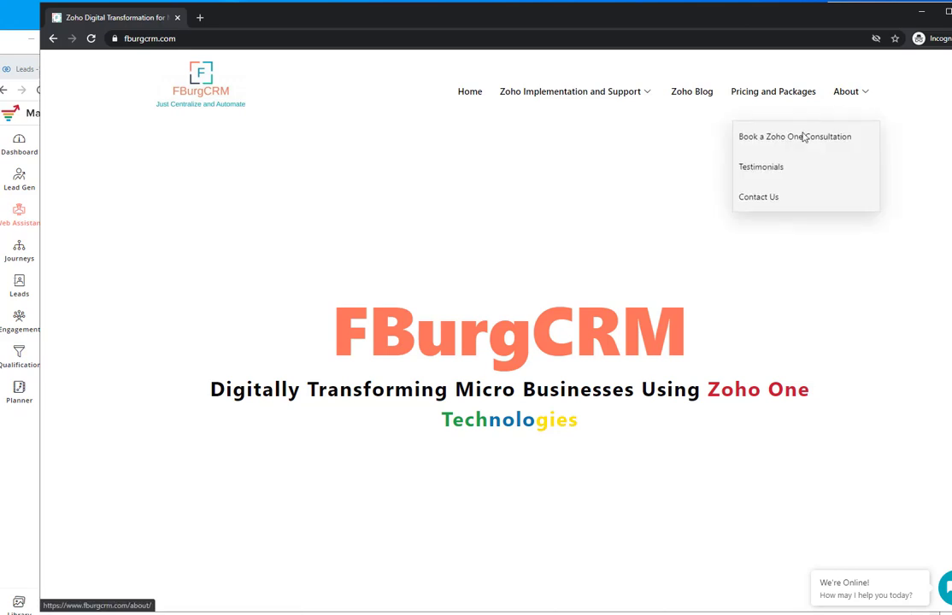
left_click(855, 171)
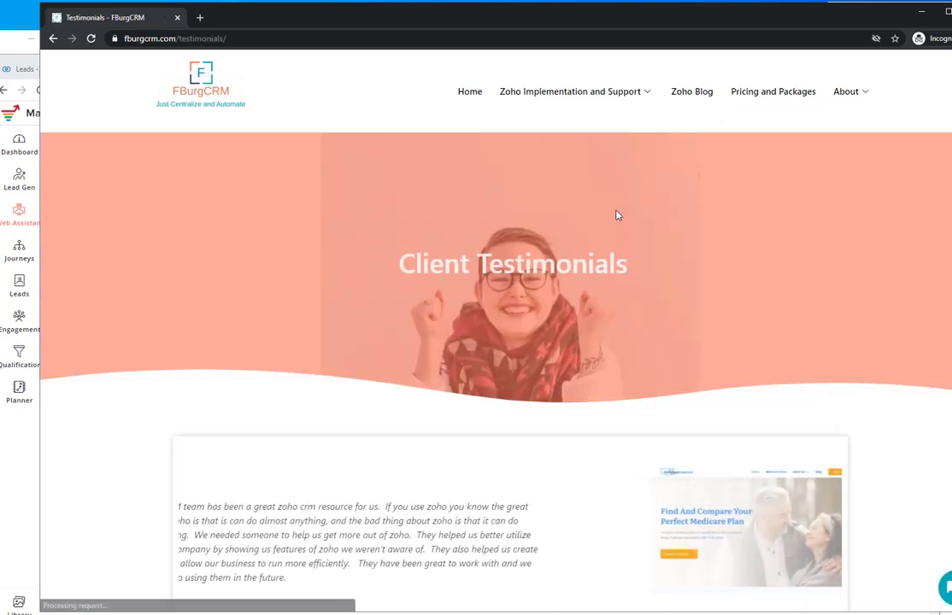
scroll(73, 416, "down", 5)
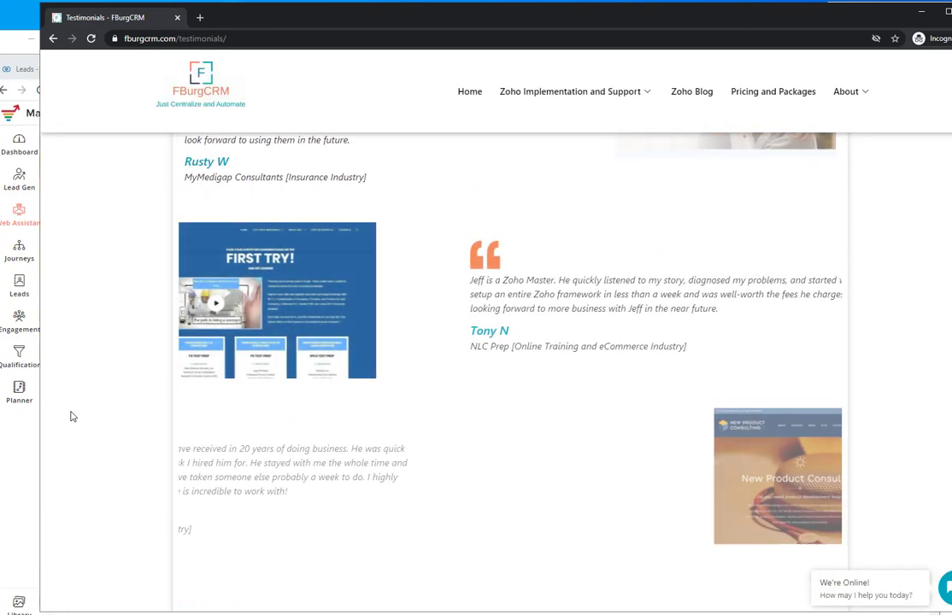
scroll(73, 416, "up", 5)
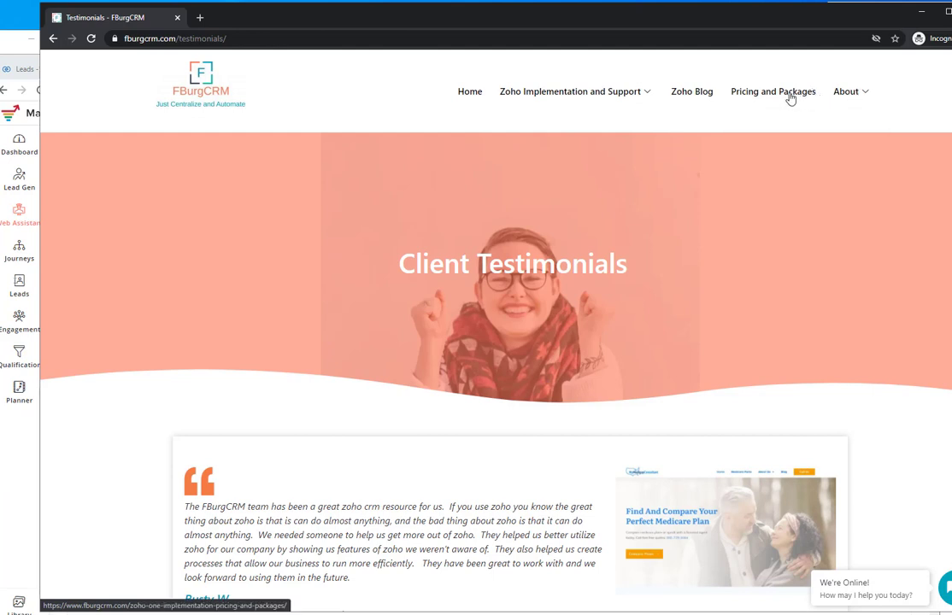
- View the website's Pricing and Packages page and read through its Zoho Digital Marketing Implementation and Support page
left_click(790, 99)
mouse_move(614, 94)
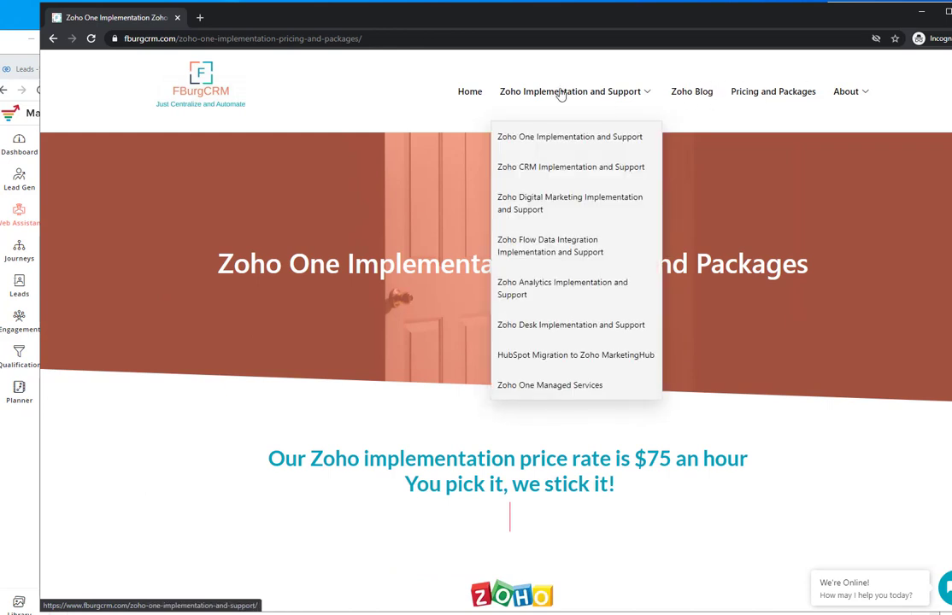
left_click(524, 205)
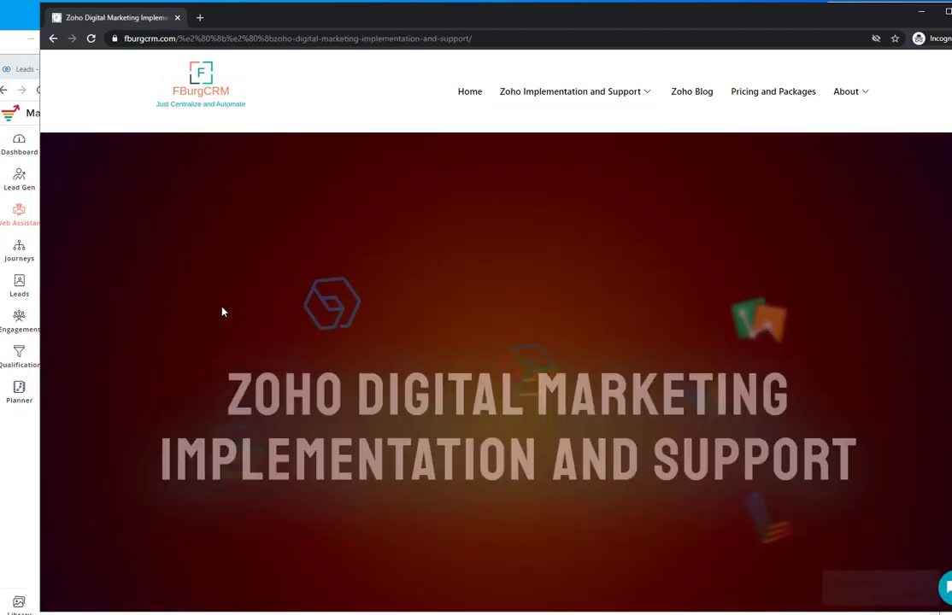
scroll(214, 314, "down", 1)
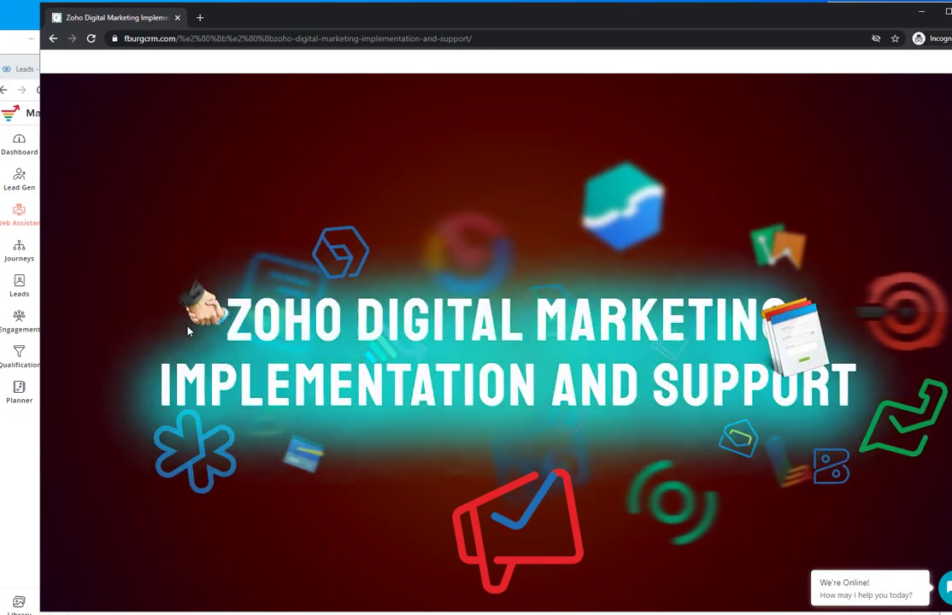
scroll(189, 331, "down", 8)
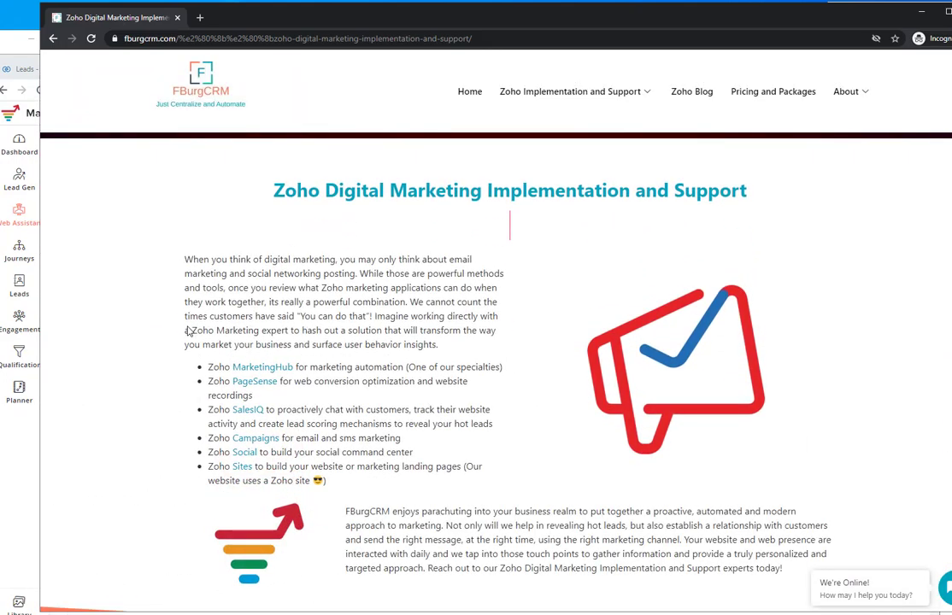
scroll(127, 334, "down", 4)
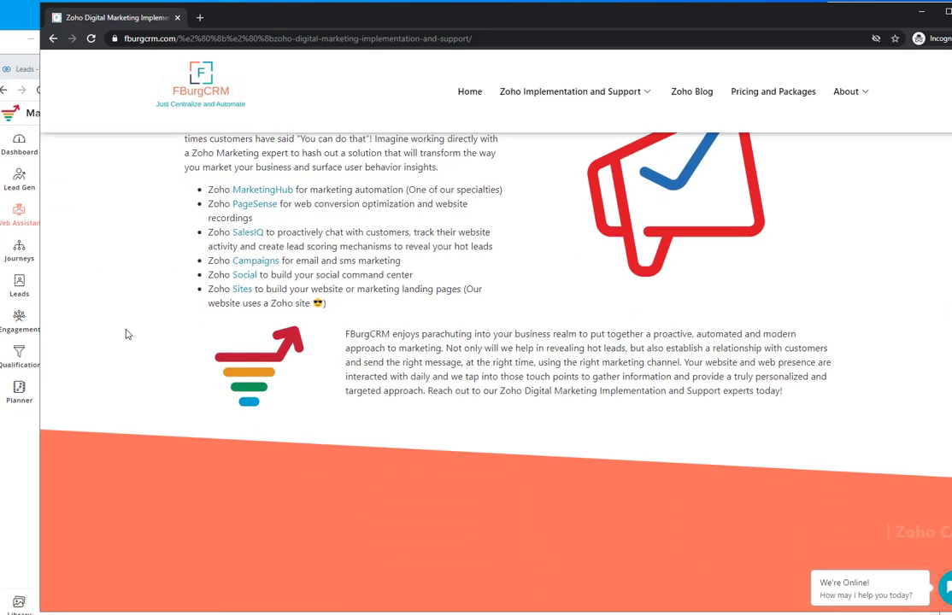
scroll(127, 334, "down", 2)
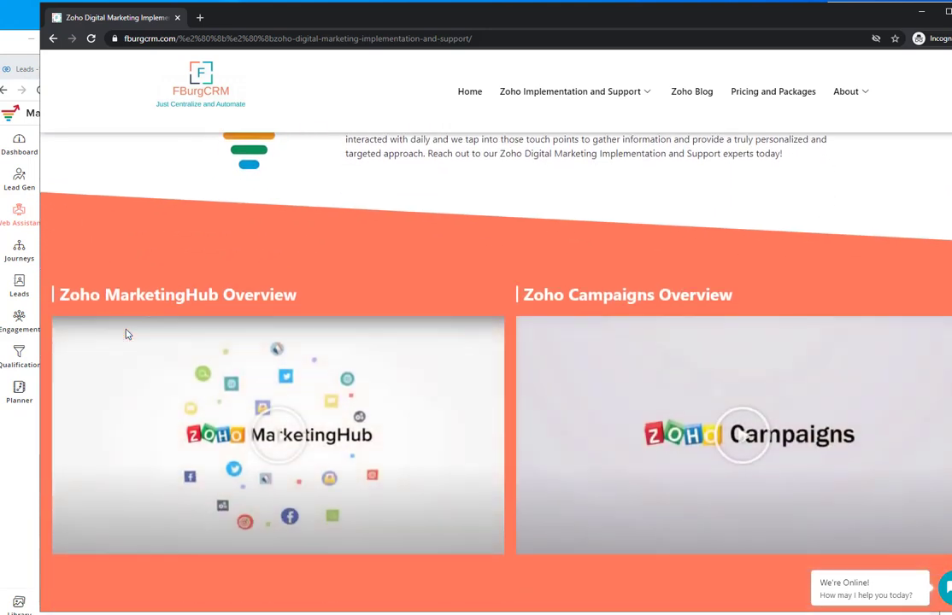
scroll(127, 334, "down", 4)
scroll(126, 334, "up", 10)
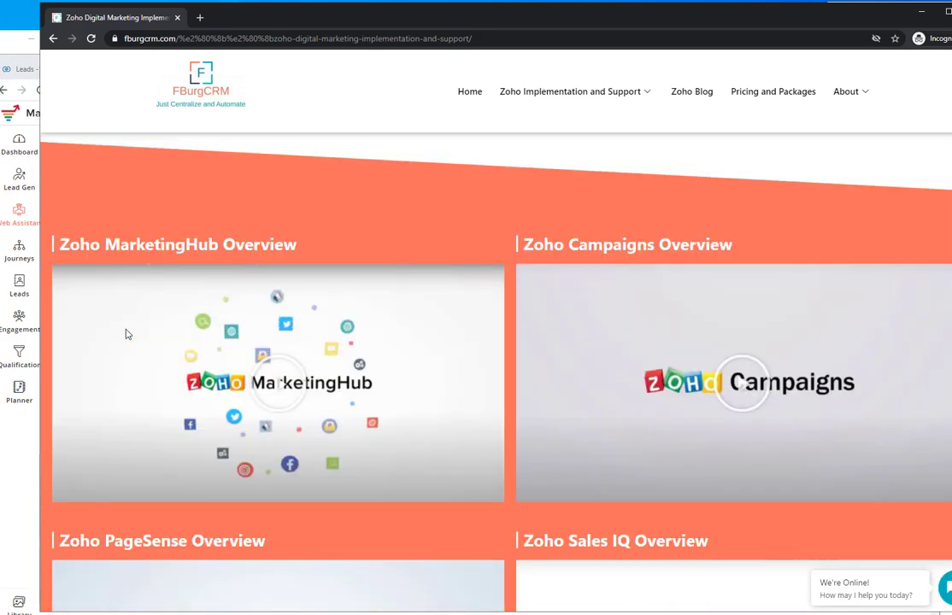
scroll(126, 334, "up", 7)
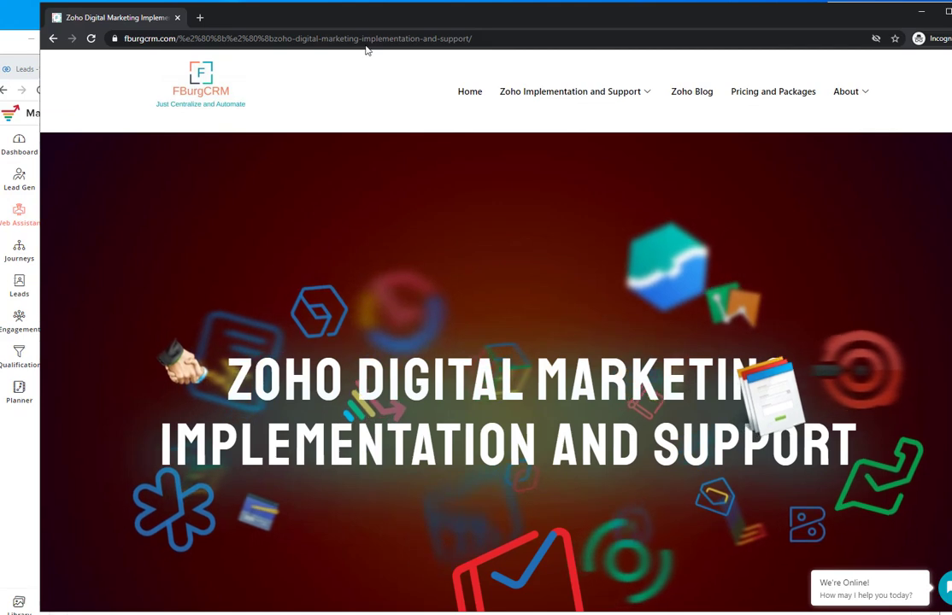
- Back in MarketingHub, rename the goal Interest in Digital Marketing to match the MarketingHub Goals value on the Zoho CRM test lead
left_click_drag(367, 24, 387, 164)
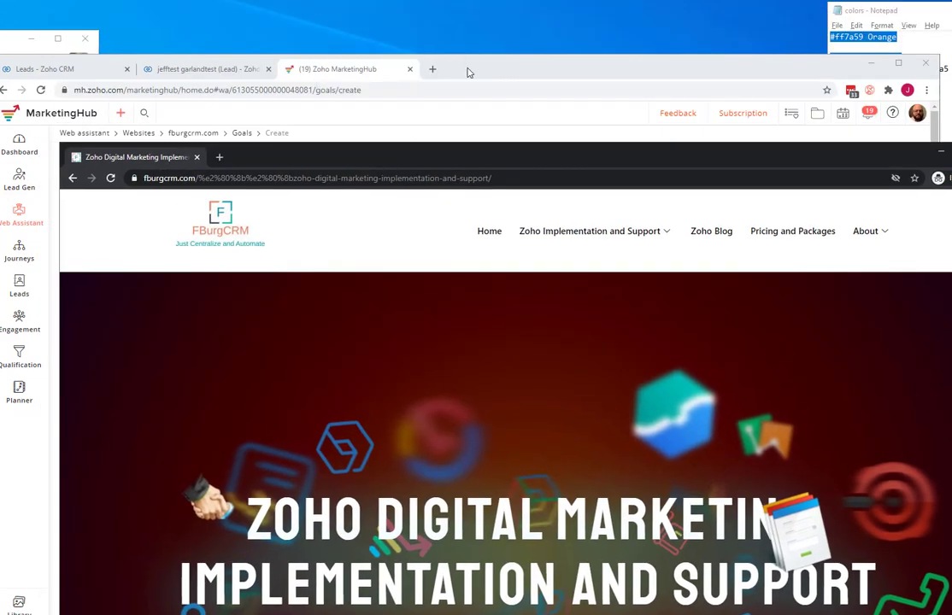
left_click(468, 73)
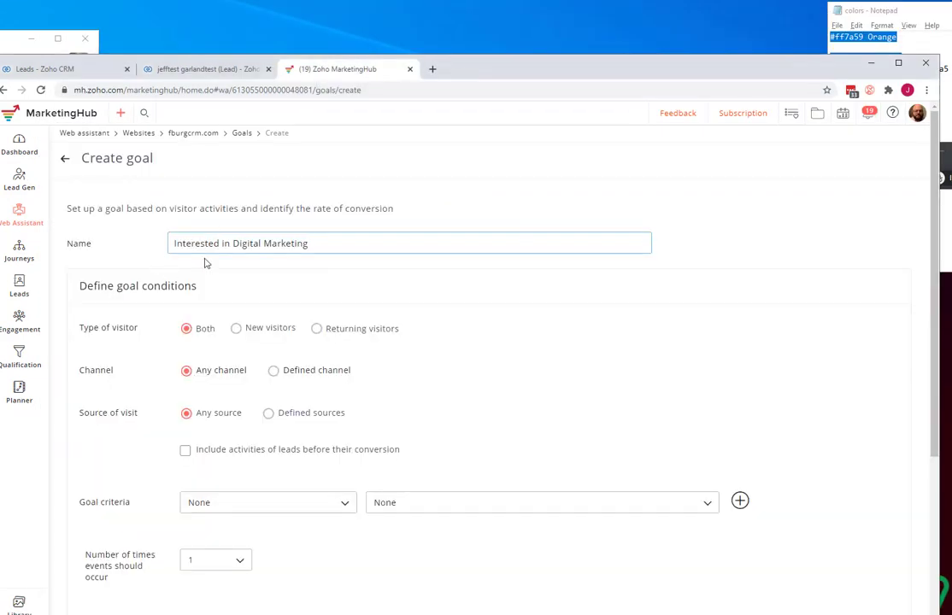
left_click(180, 69)
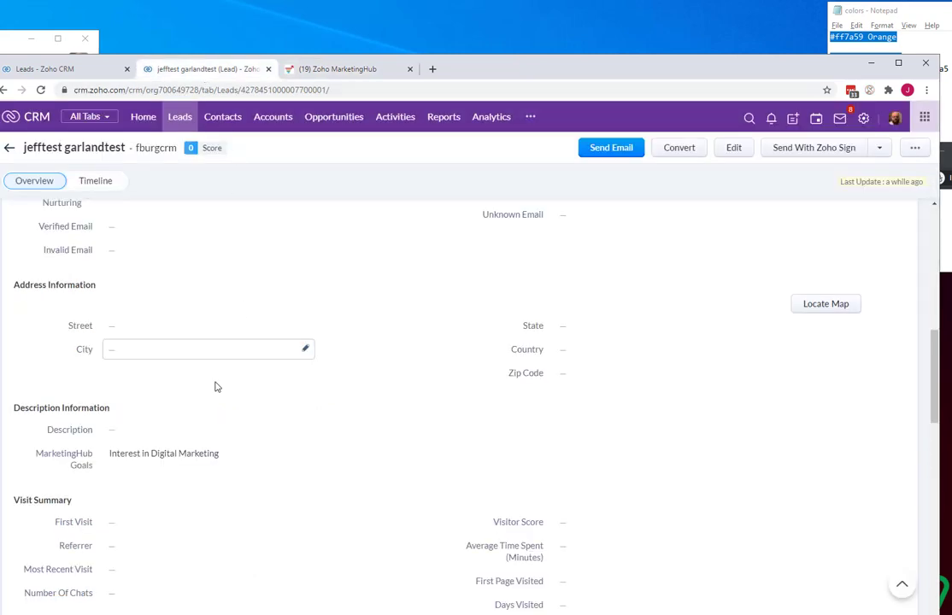
left_click(329, 69)
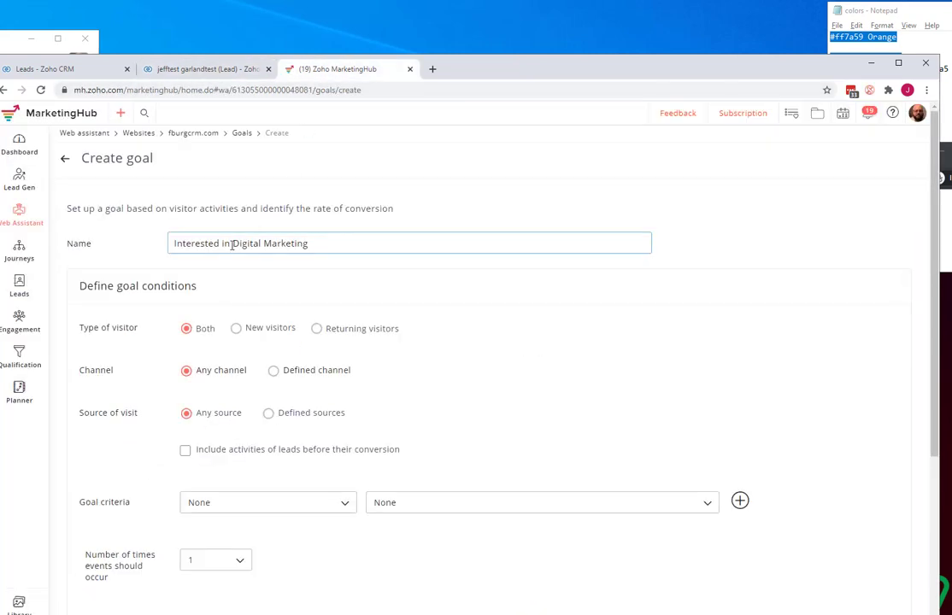
key("BackSpace")
key("BackSpace")
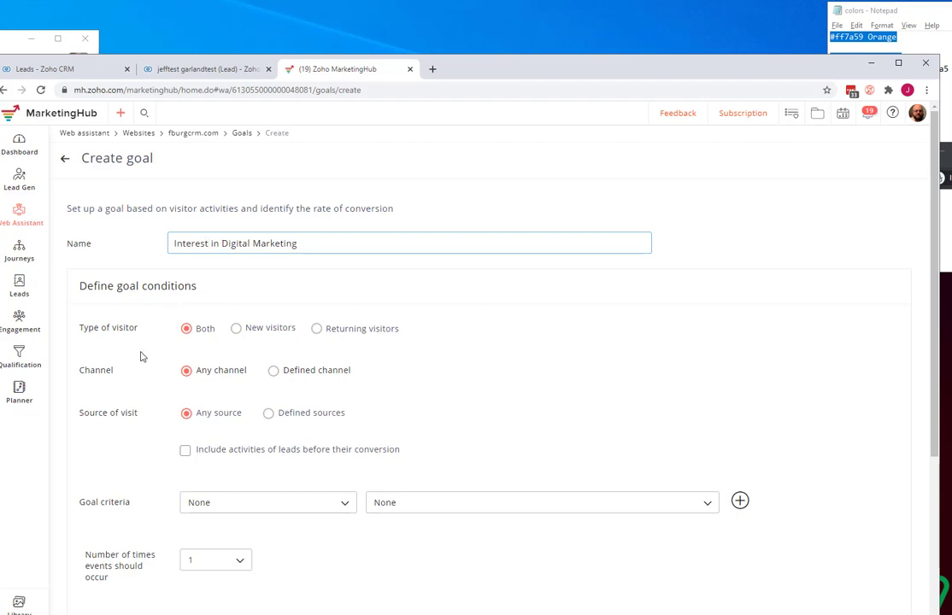
- Set the first goal criterion to Visits a particular page with the page fburgcrm.com/testimonials
scroll(171, 334, "down", 1)
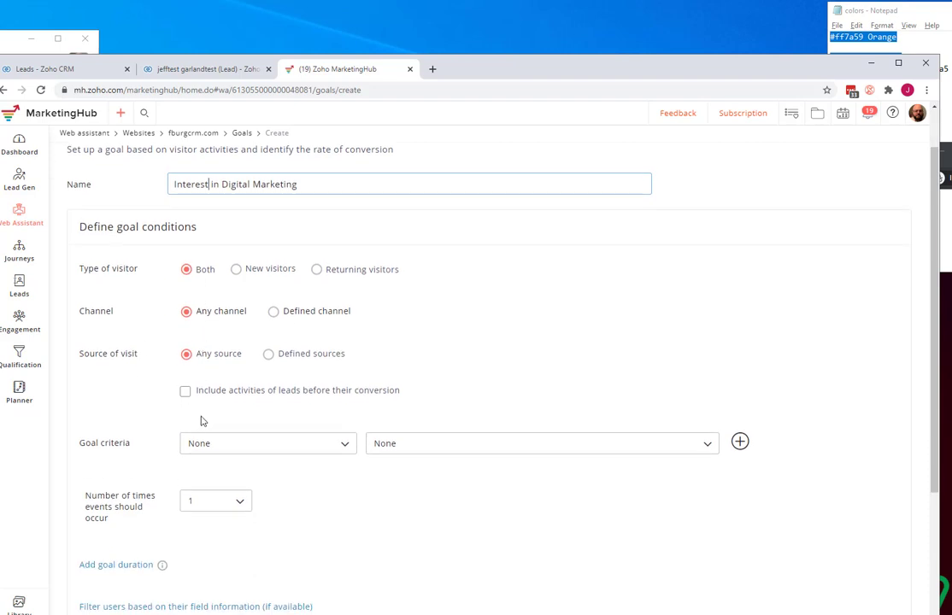
left_click(206, 451)
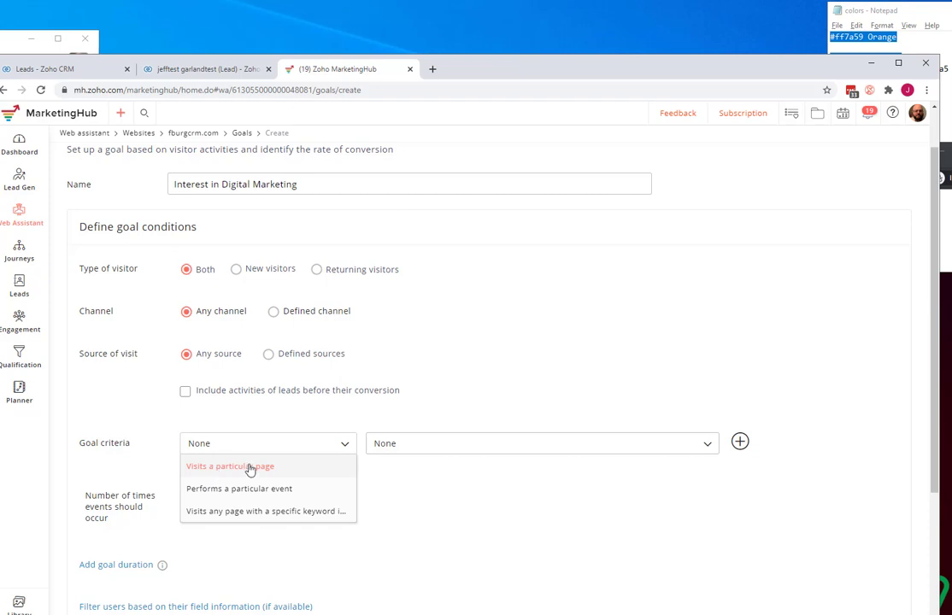
left_click(244, 467)
left_click(412, 448)
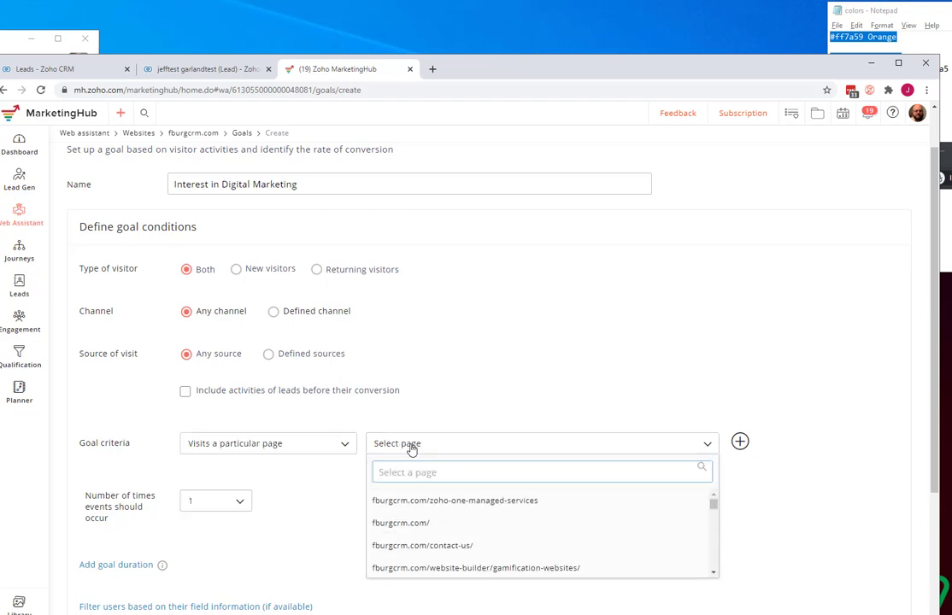
type("dte")
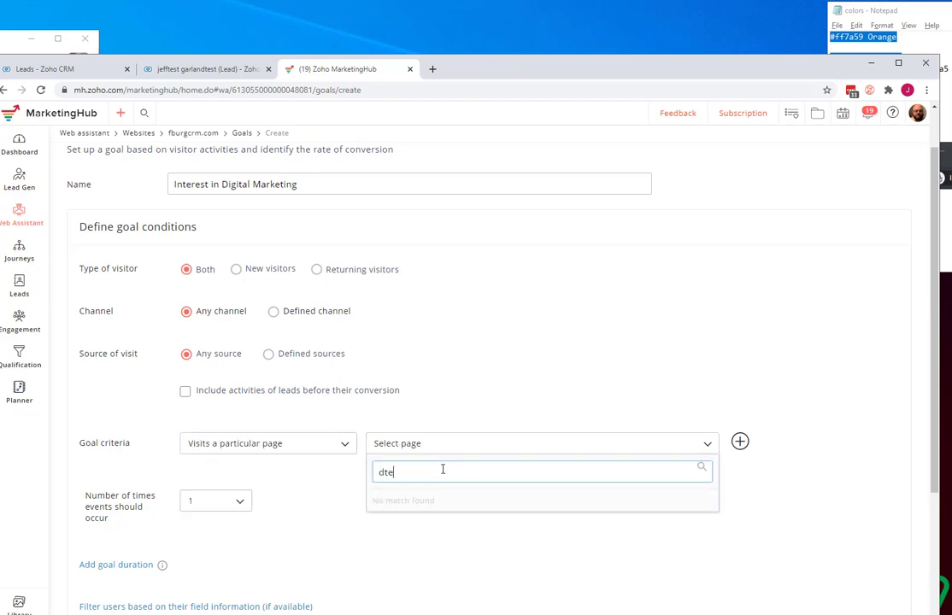
key("ctrl+a")
type("test")
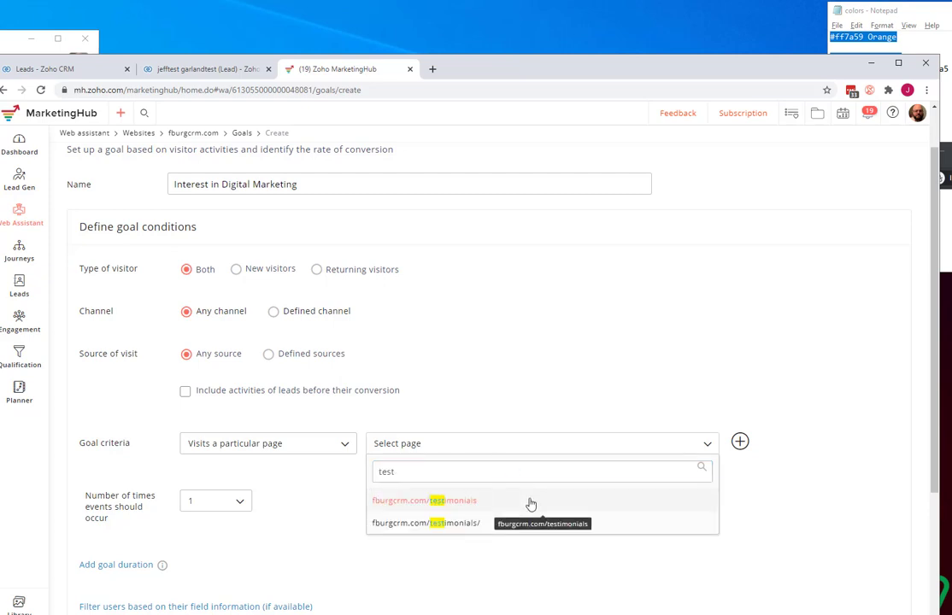
left_click(531, 505)
- Add a second goal criterion, Visits a particular page, for fburgcrm.com/zoho-one-implementation-pricing-and-packages/
left_click(738, 444)
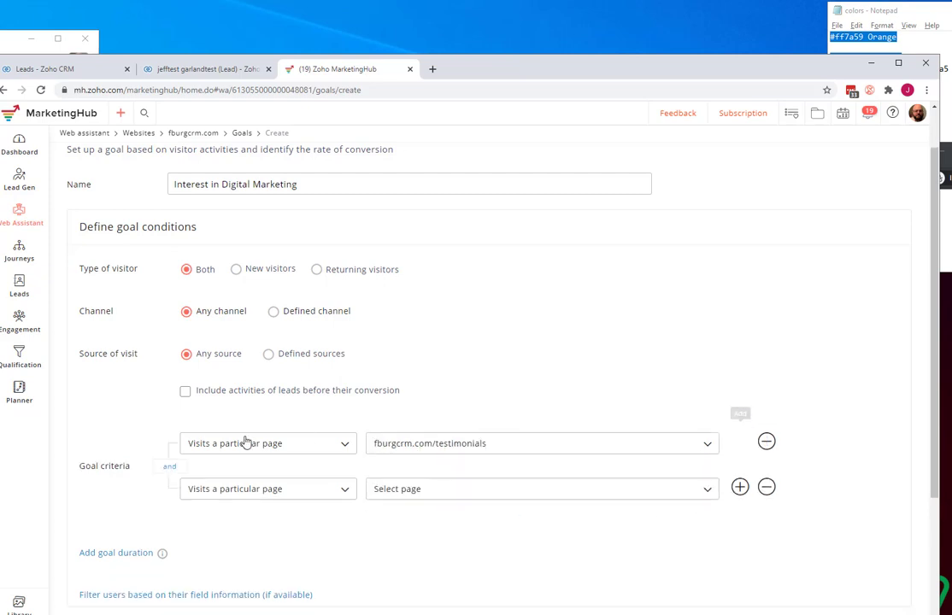
left_click(229, 493)
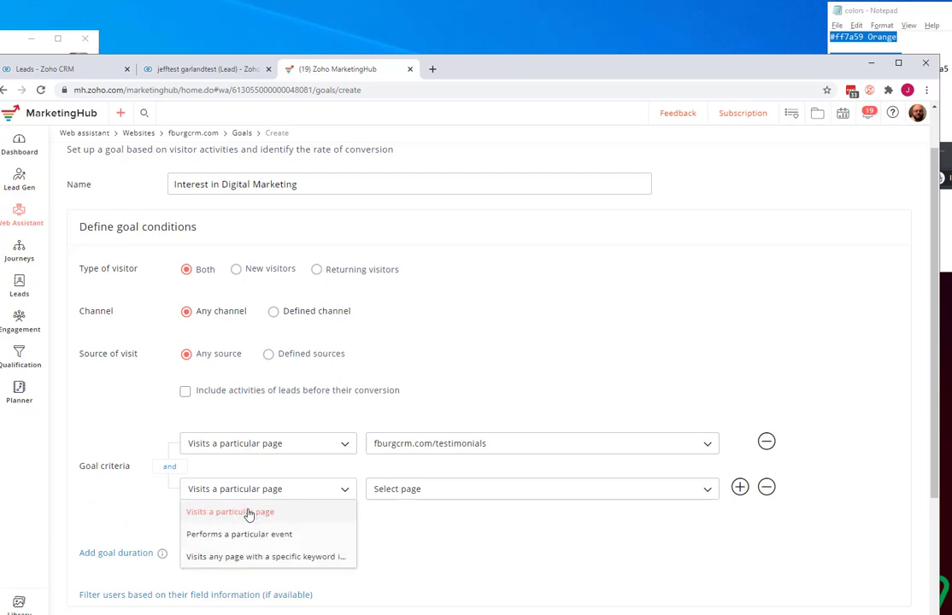
left_click(249, 513)
left_click(443, 494)
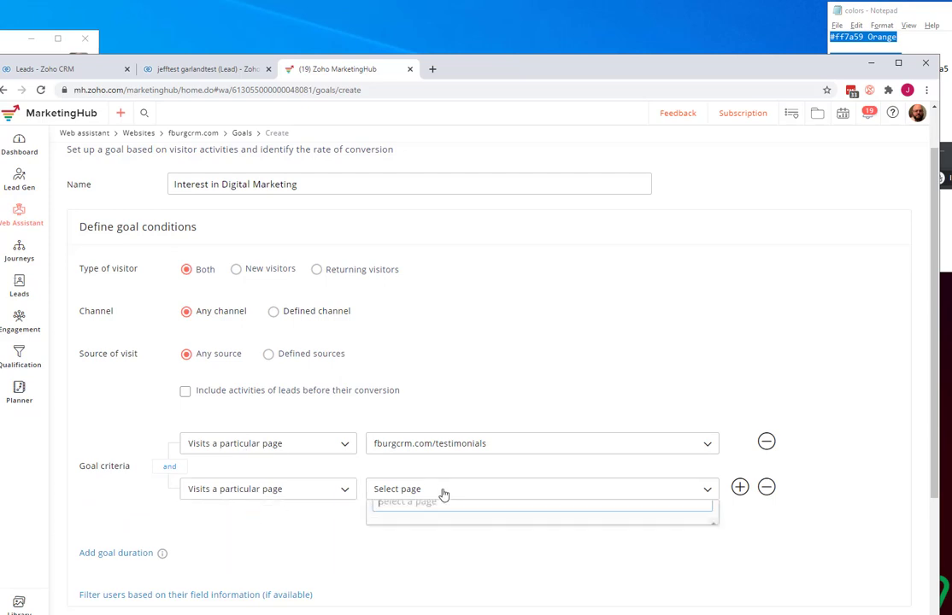
left_click(444, 517)
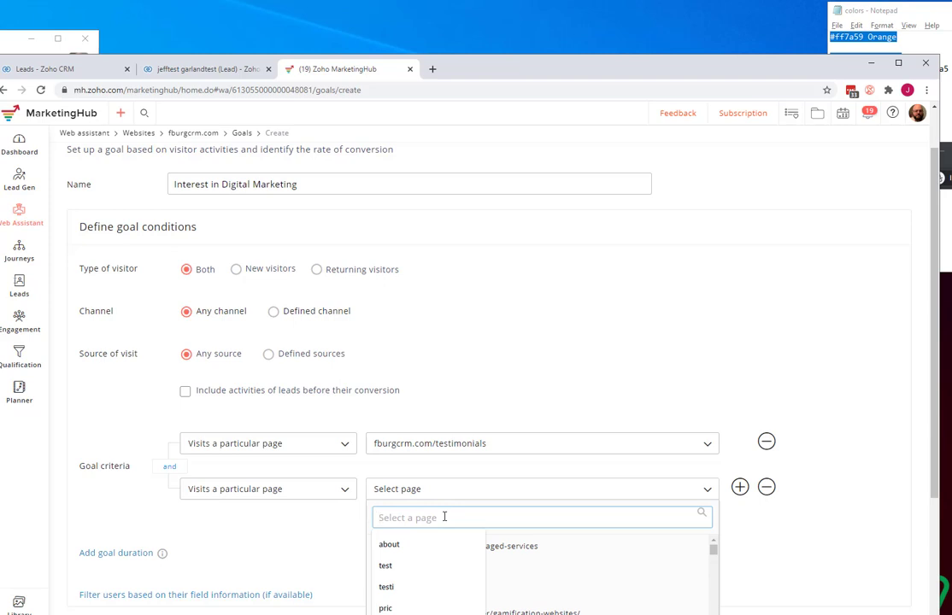
type("pric")
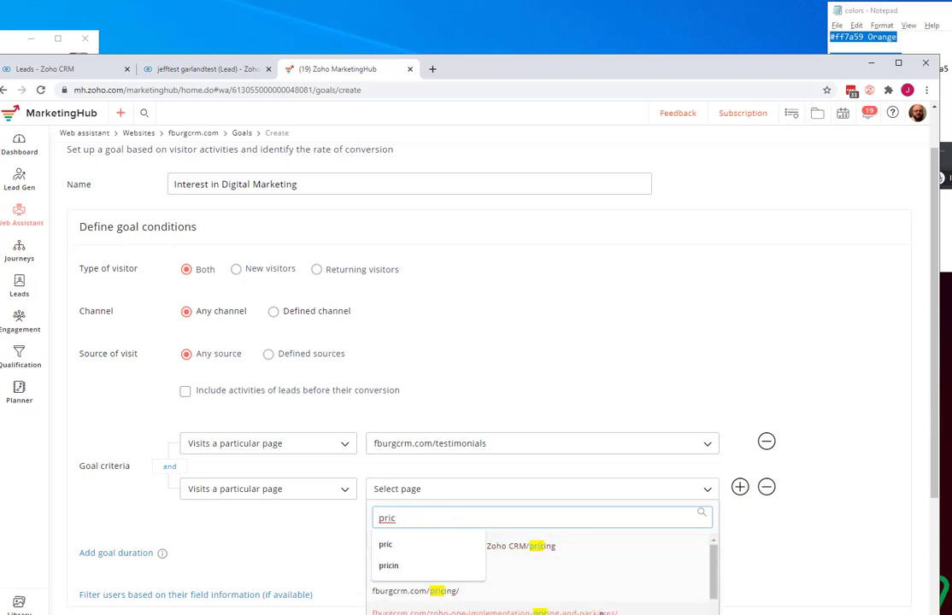
left_click(601, 612)
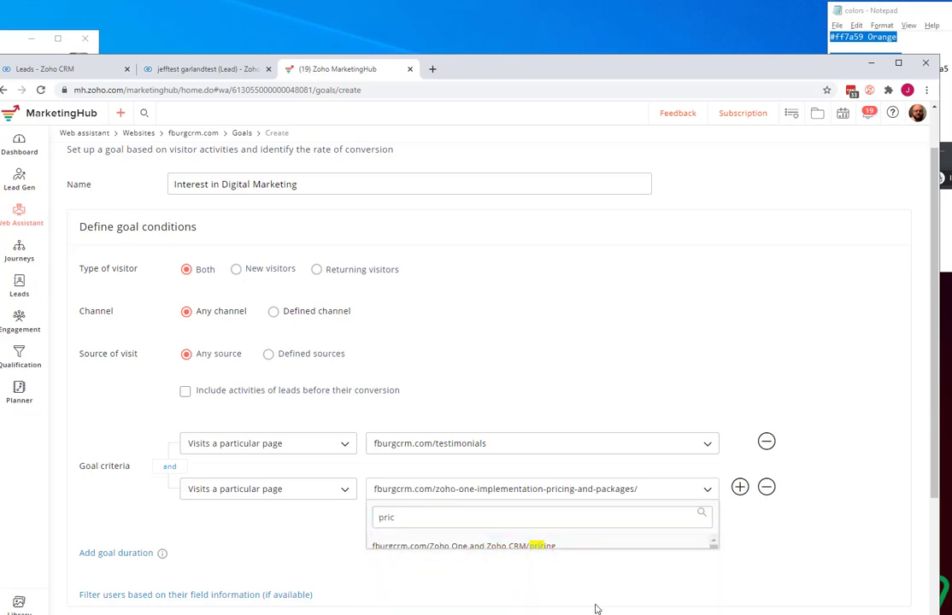
- Add a third goal criterion, Visits a particular page, for fburgcrm.com/zoho-digital-marketing-implementation-and-support
left_click(739, 487)
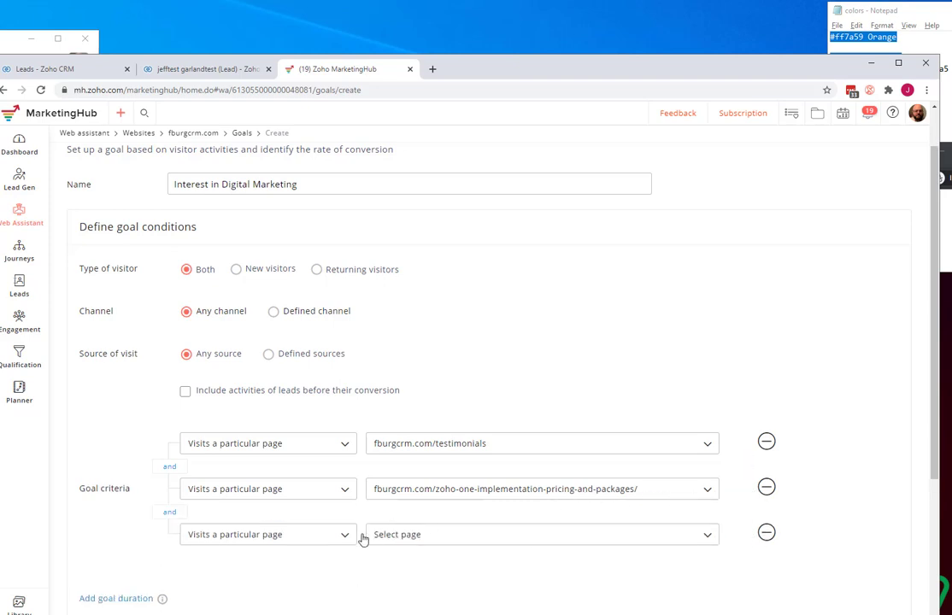
left_click(257, 543)
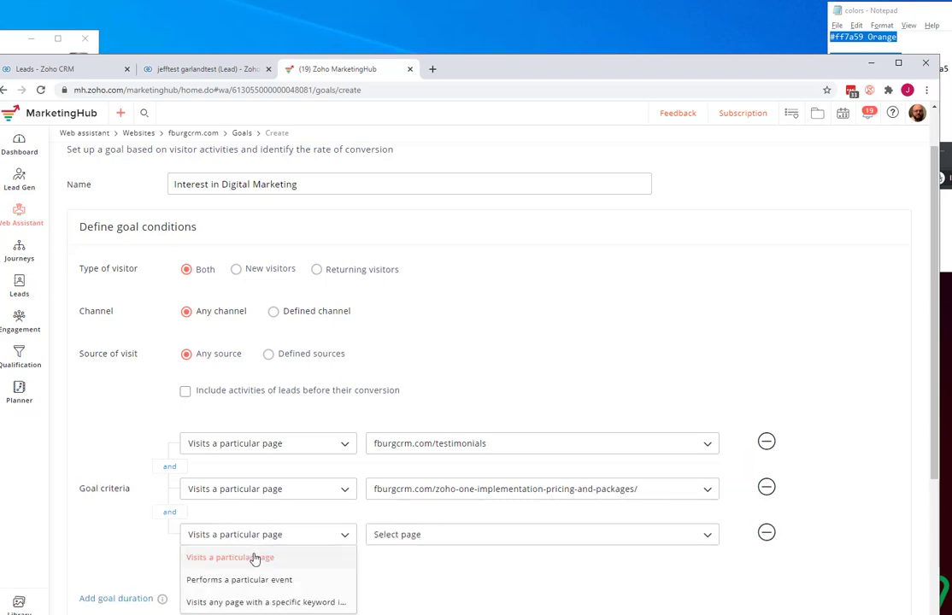
left_click(255, 559)
left_click(419, 536)
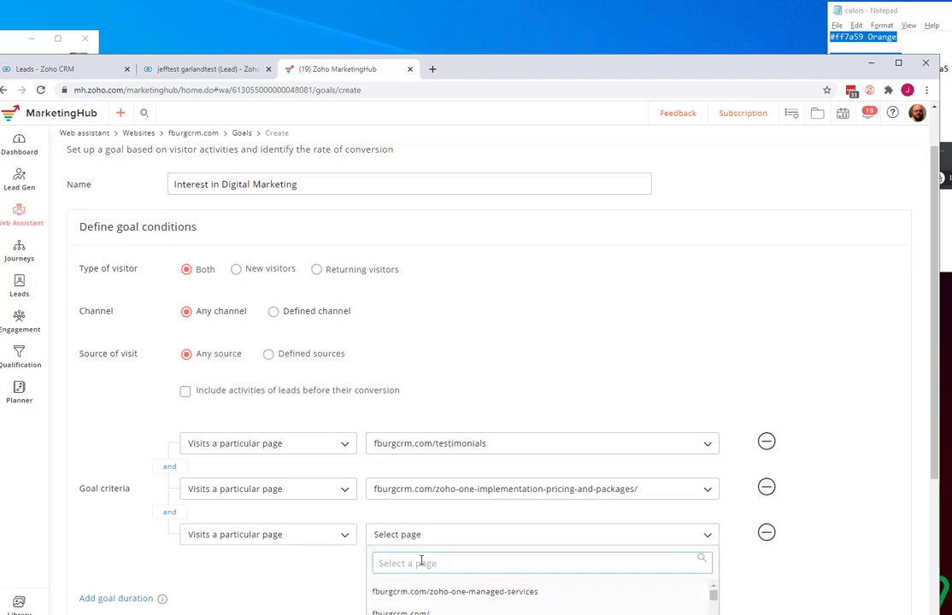
type("digital")
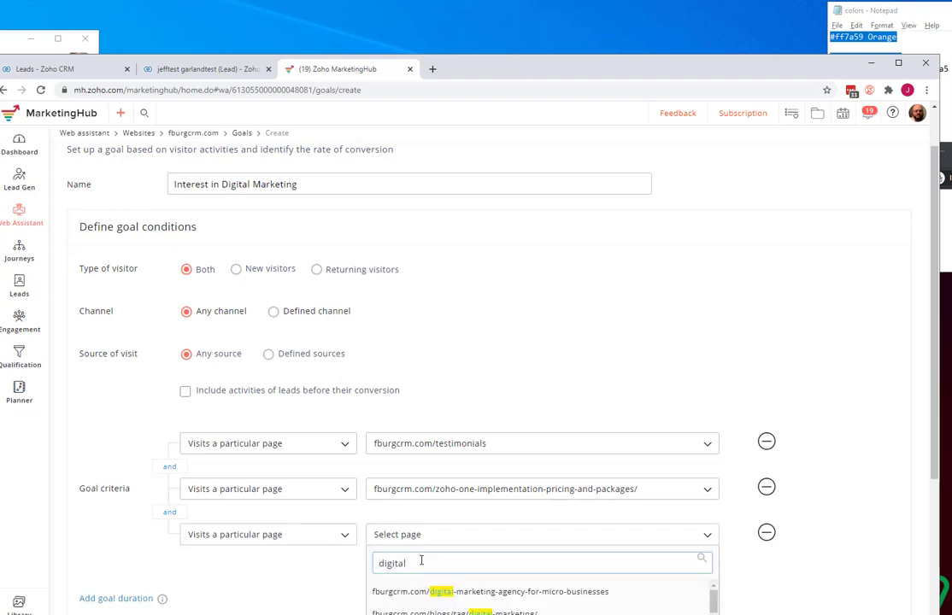
scroll(421, 560, "up", 1)
scroll(421, 560, "down", 3)
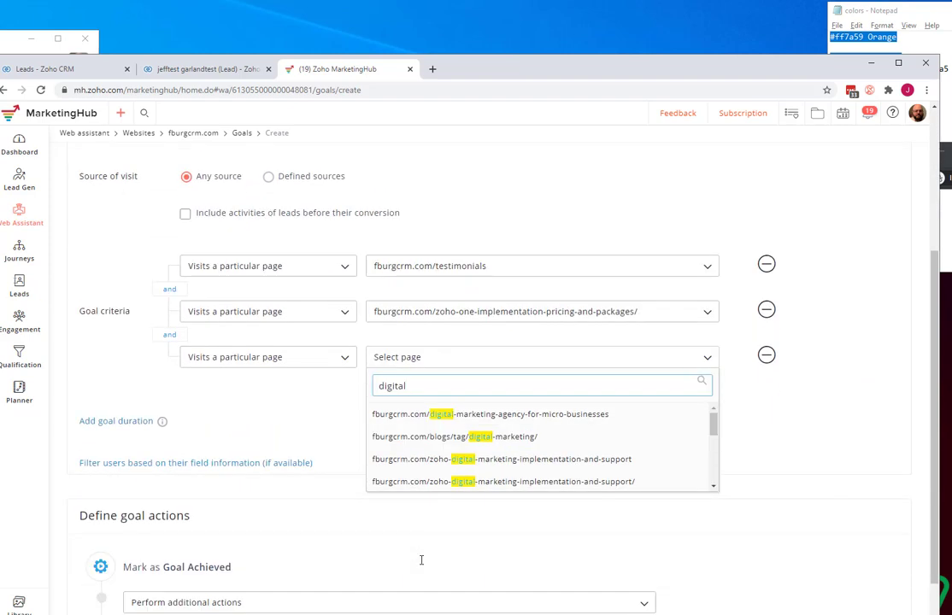
left_click(468, 461)
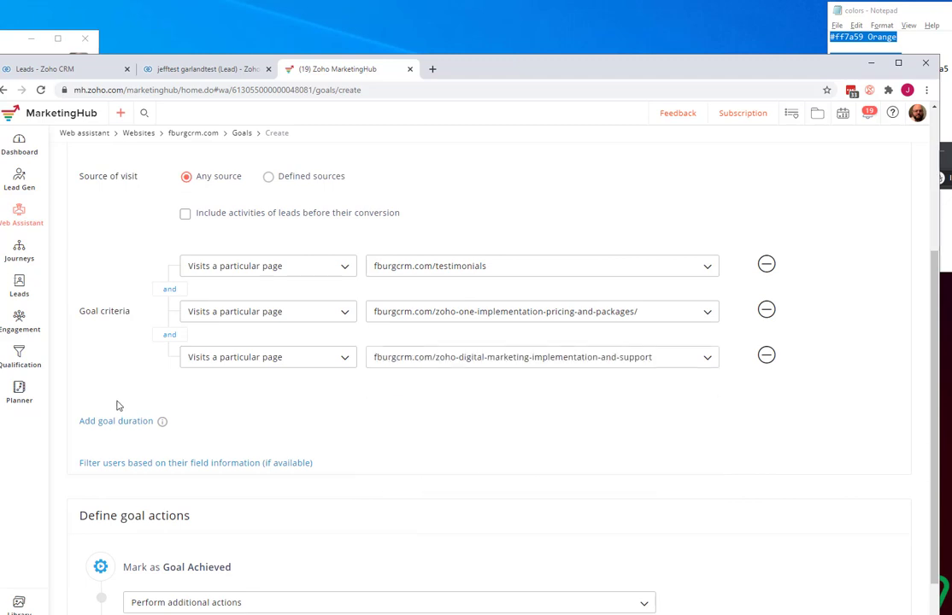
- Add the goal action Push data to Zoho CRM and select the FBurgCRM account for it
scroll(118, 406, "down", 2)
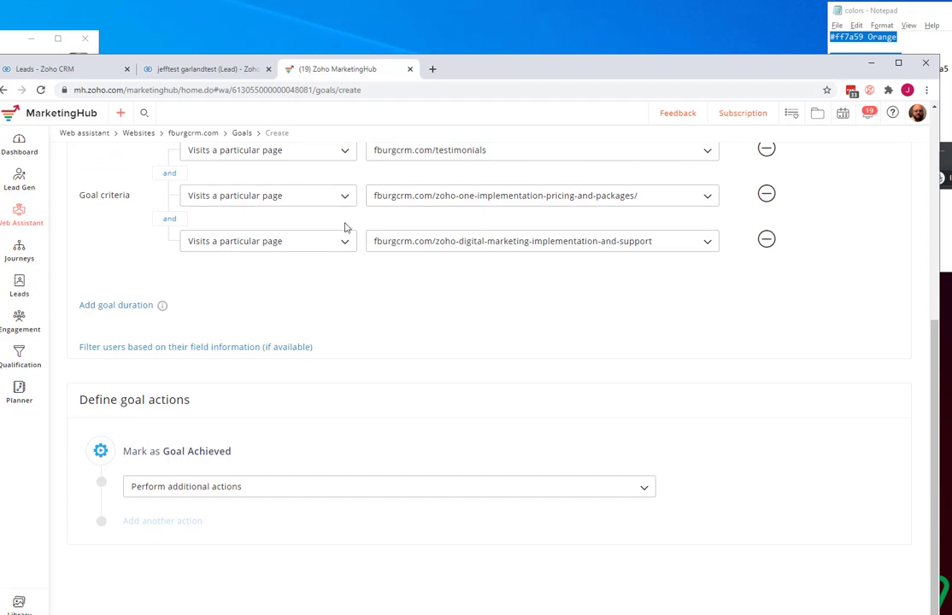
scroll(368, 299, "up", 2)
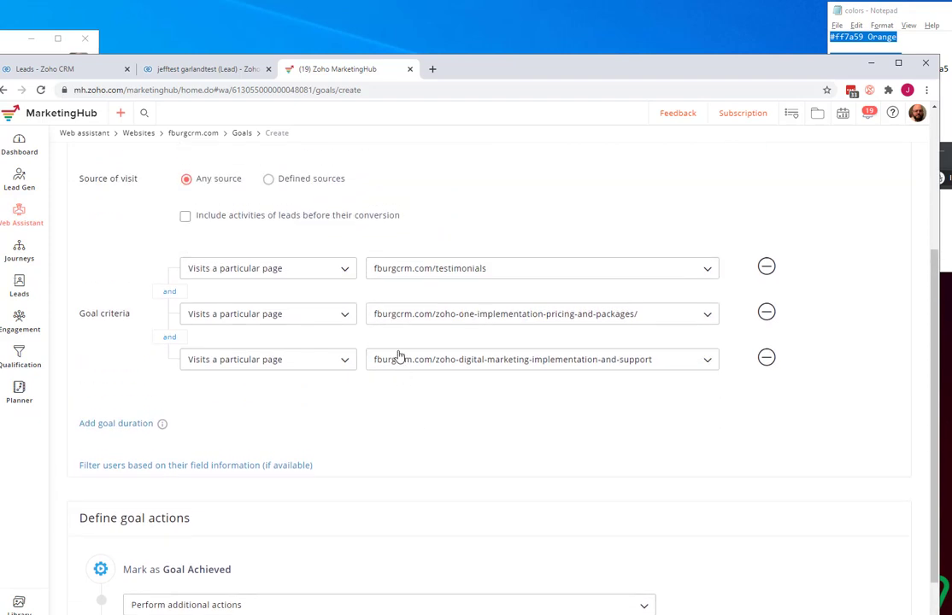
scroll(162, 366, "down", 2)
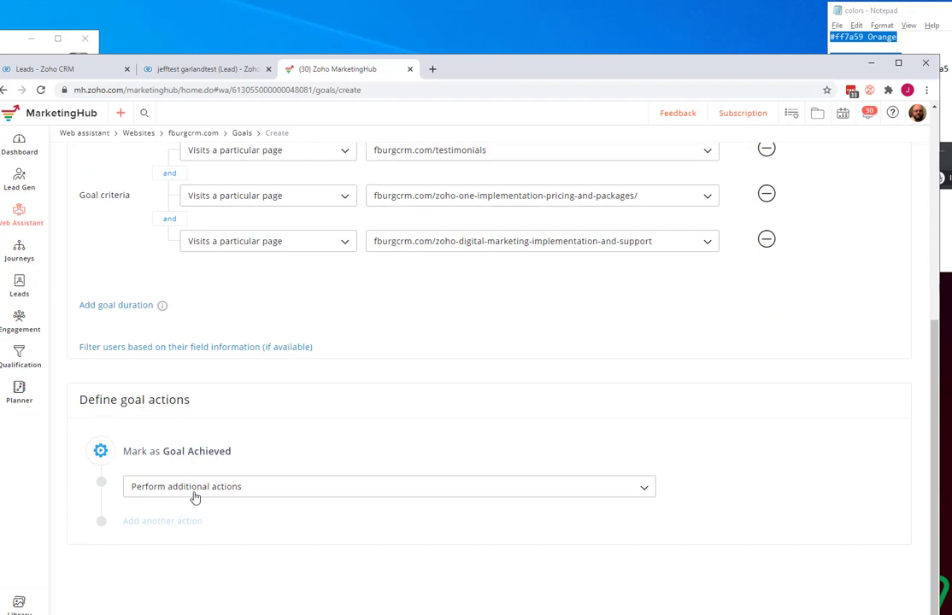
left_click(266, 492)
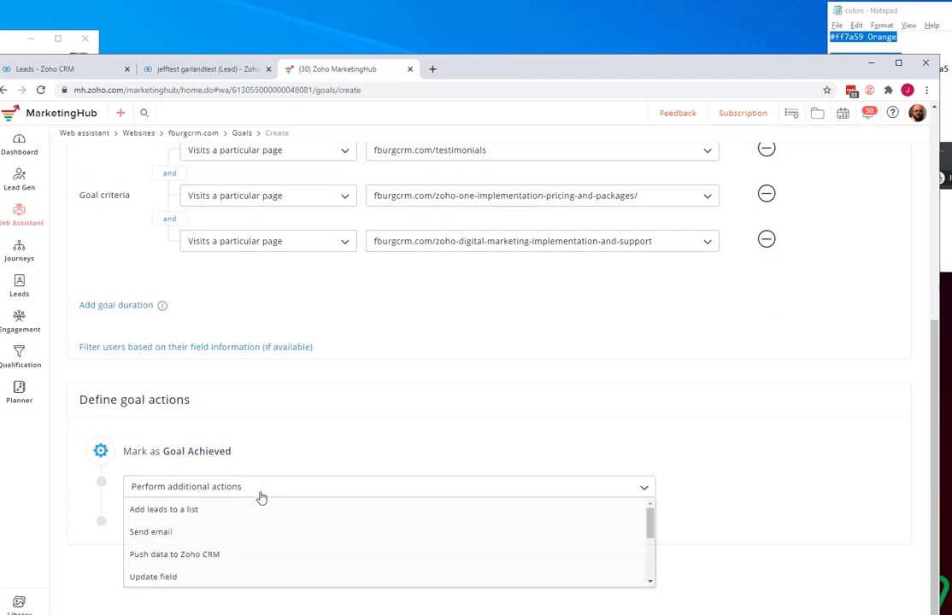
left_click(205, 559)
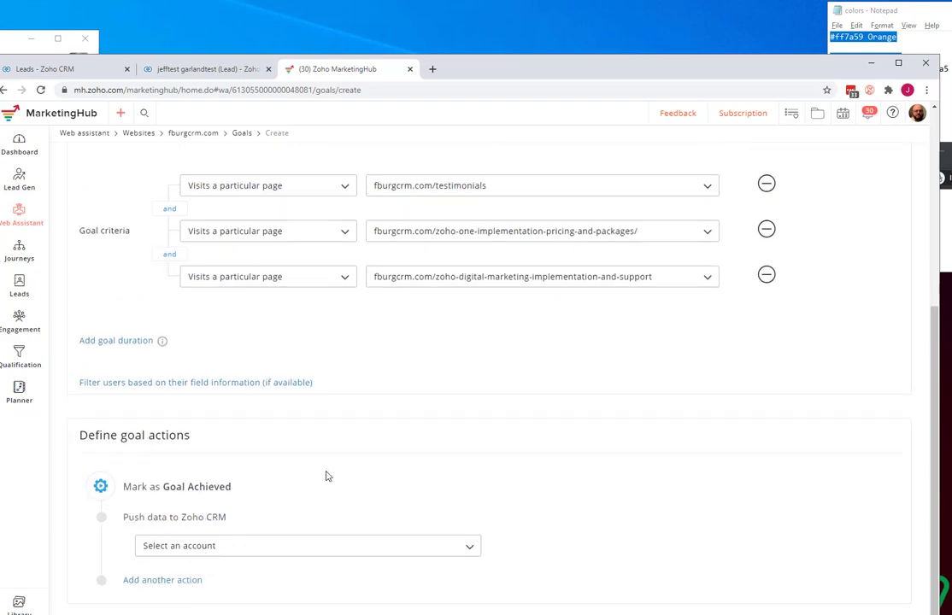
left_click(318, 547)
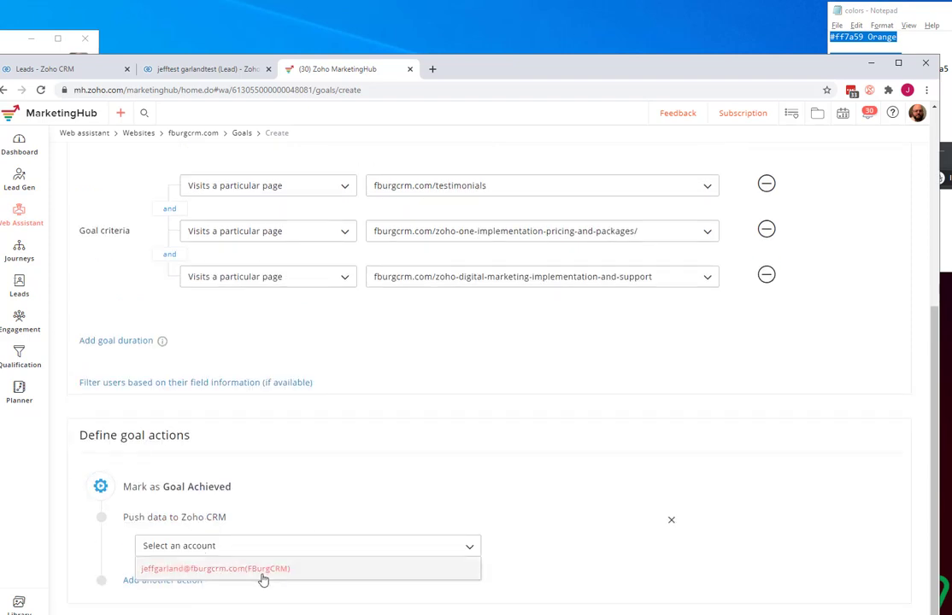
left_click(263, 577)
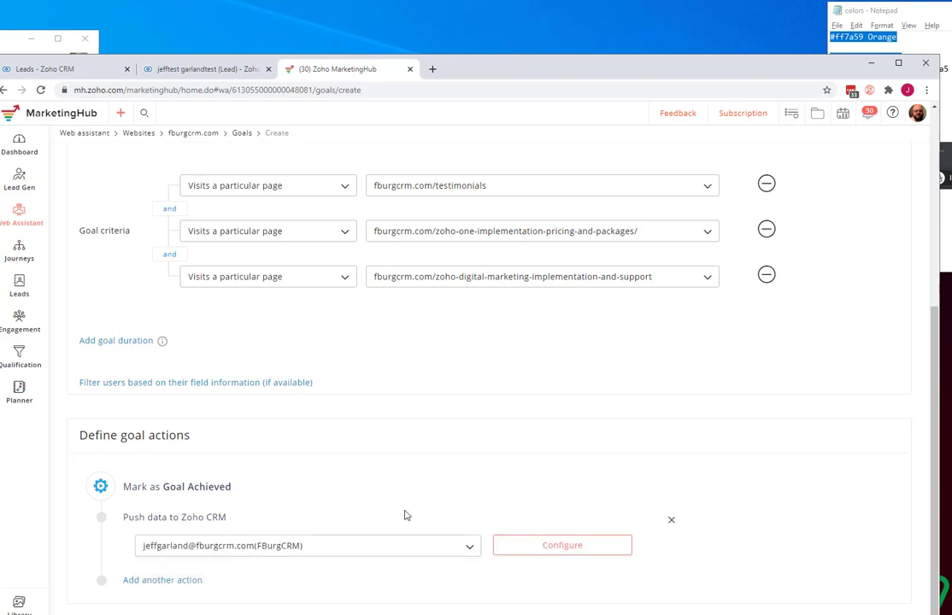
- Configure the Zoho CRM push for the Leads module with the option Update existing and push new leads, and continue to field mapping
left_click(538, 547)
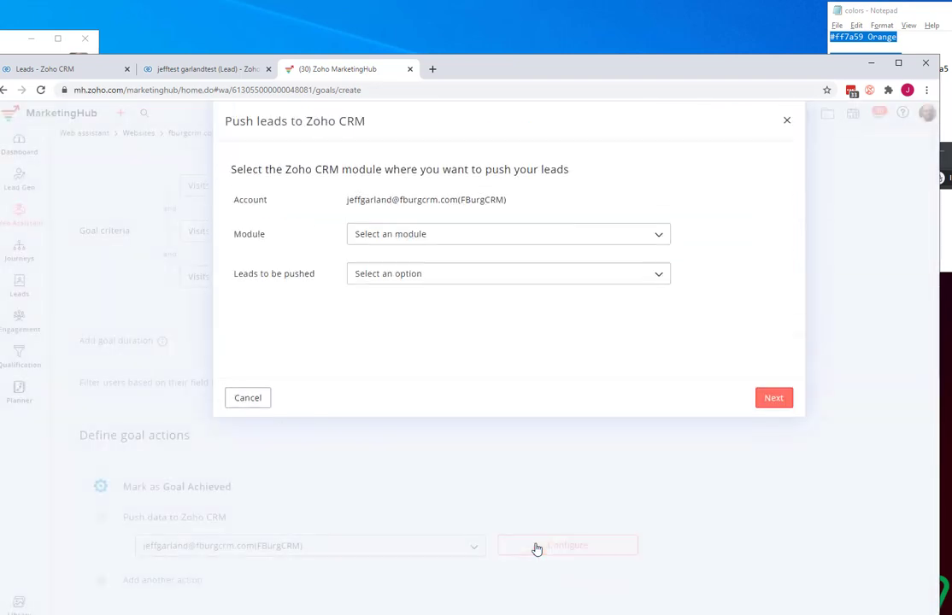
left_click(478, 239)
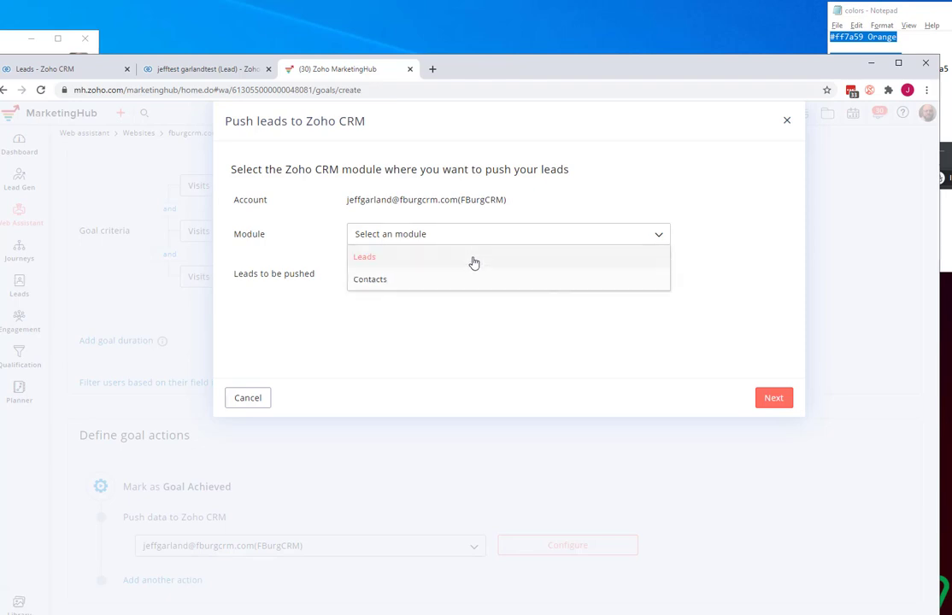
left_click(475, 260)
left_click(470, 273)
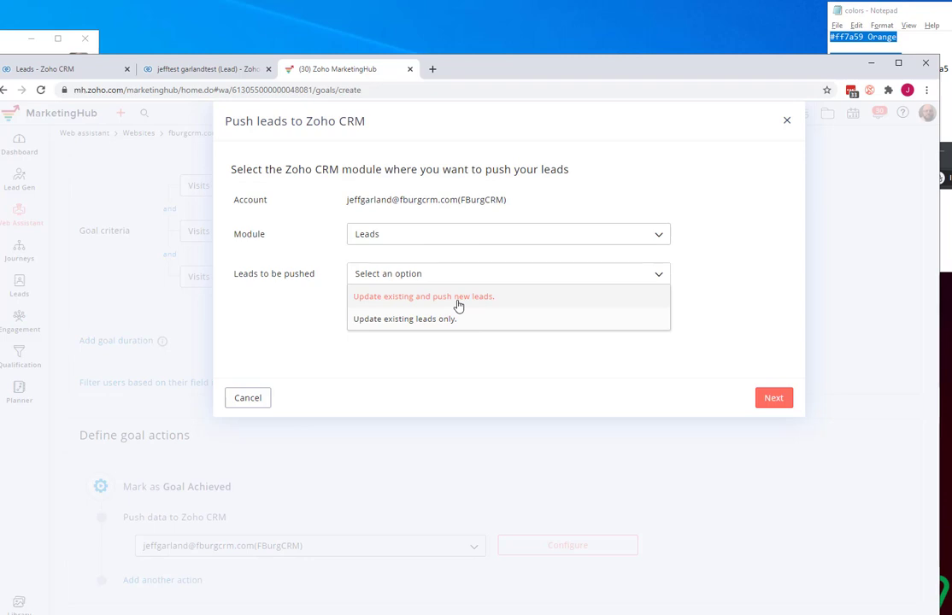
left_click(457, 302)
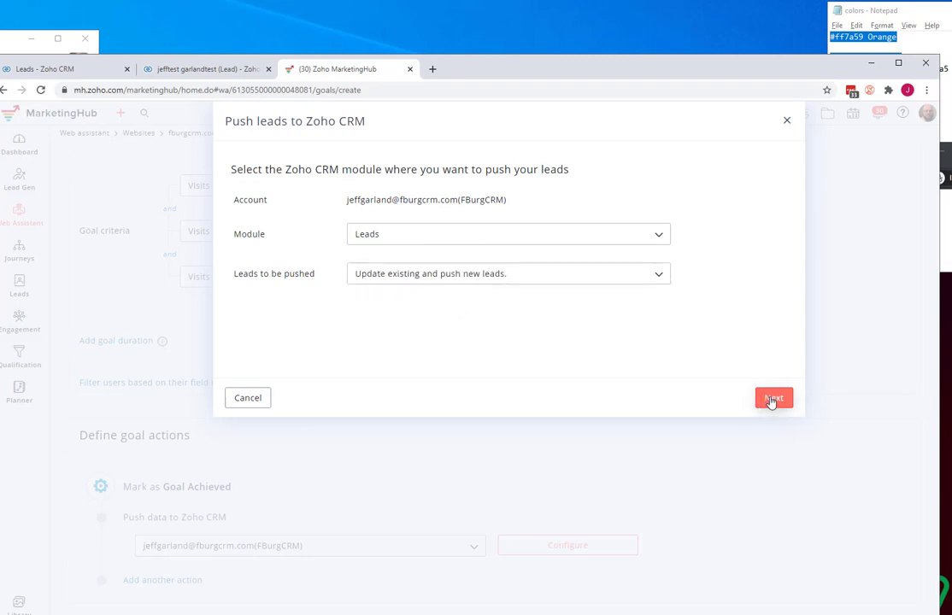
left_click(608, 241)
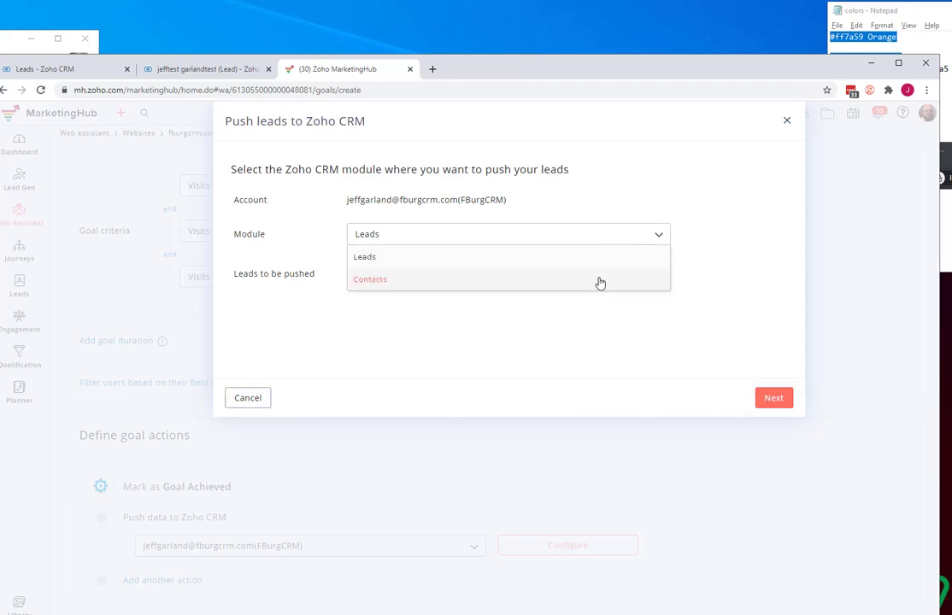
left_click(656, 386)
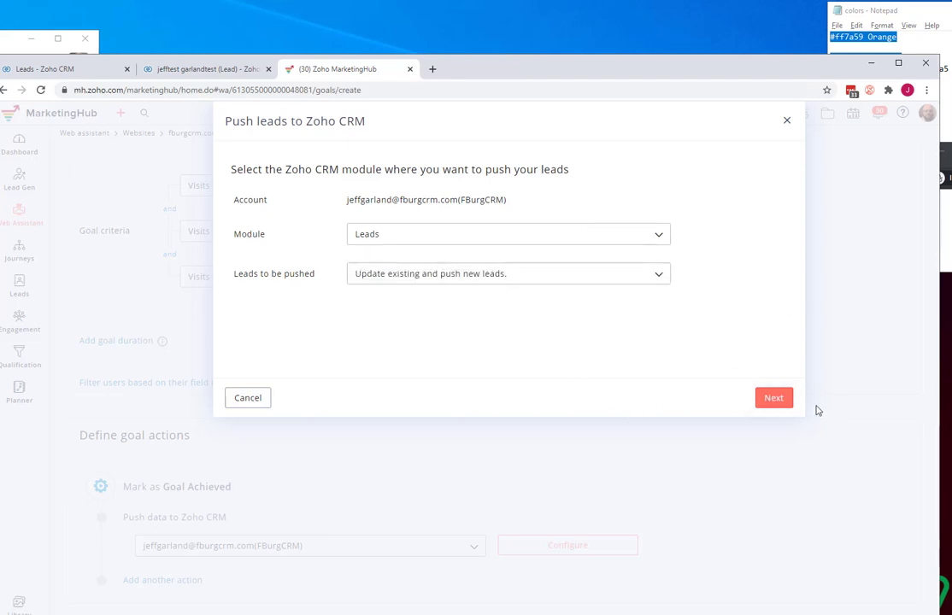
left_click(774, 399)
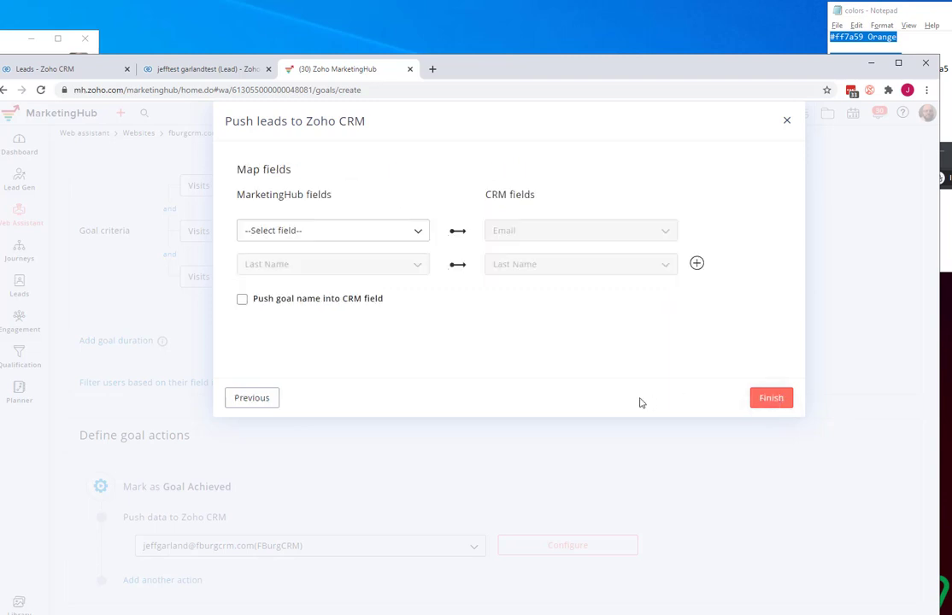
- Map the MarketingHub field Lead email to the CRM Email field
left_click(319, 237)
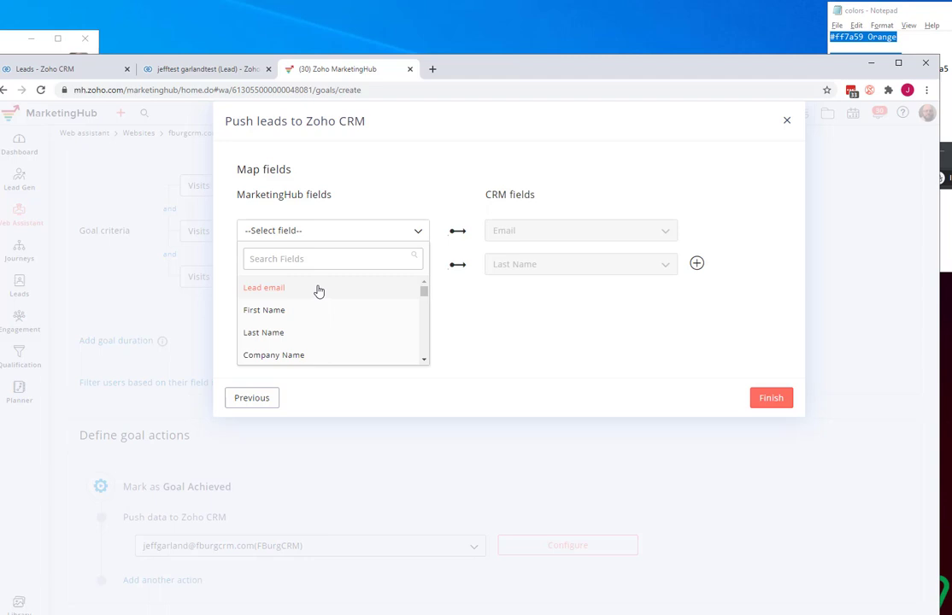
left_click(325, 260)
type("email")
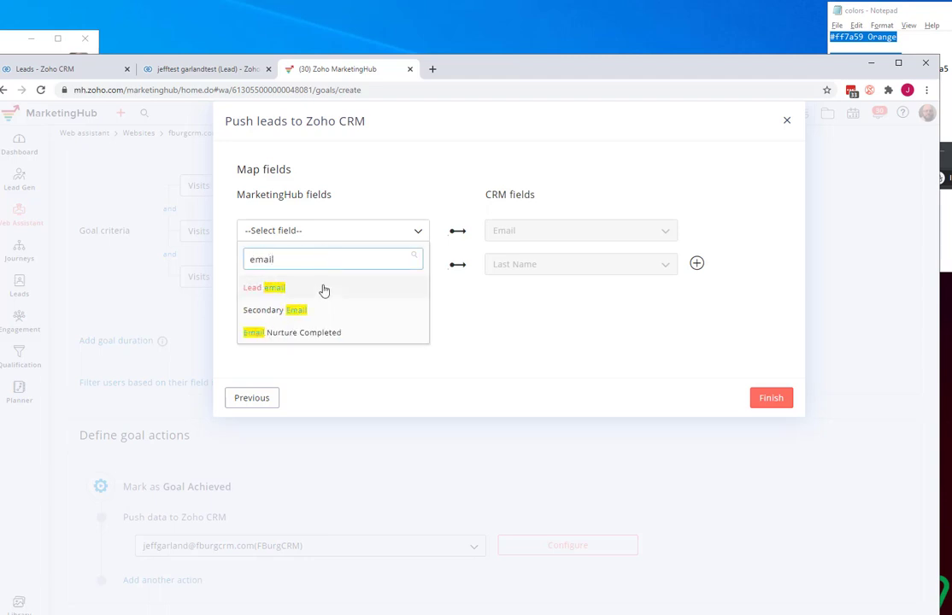
left_click(323, 290)
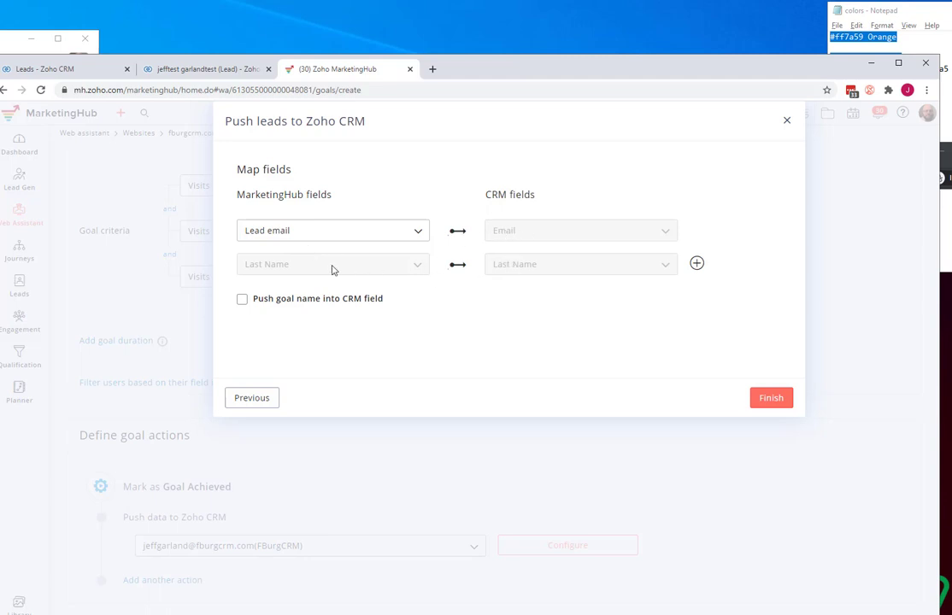
- Enable pushing the goal name into the CRM field MarketingHub Goals and finish the mapping
left_click(243, 300)
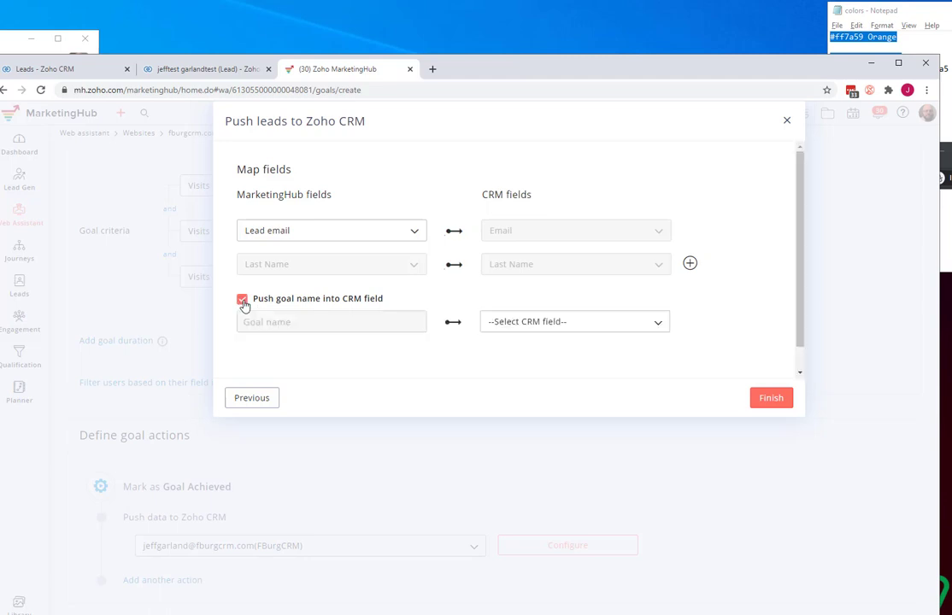
left_click(634, 326)
scroll(634, 328, "down", 1)
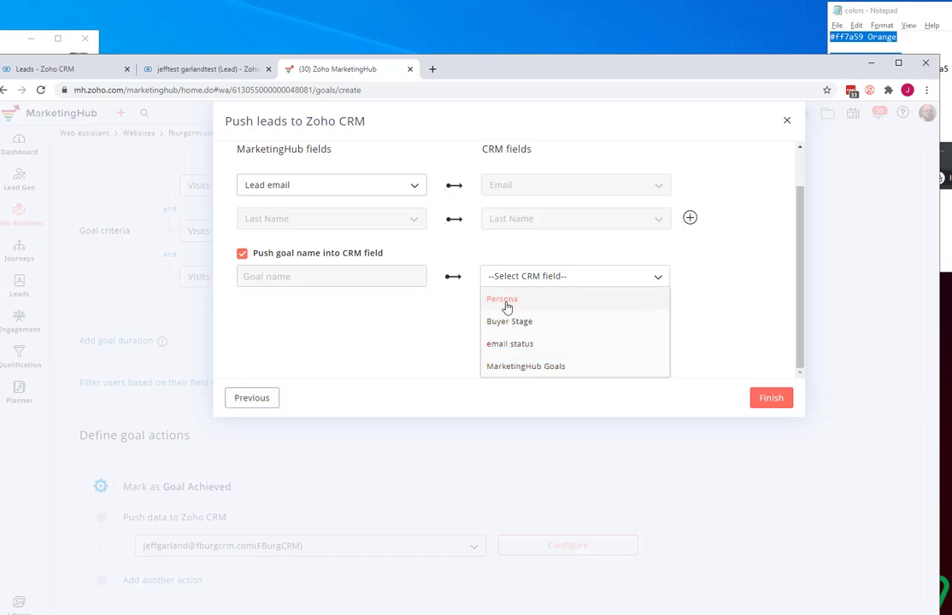
left_click(526, 368)
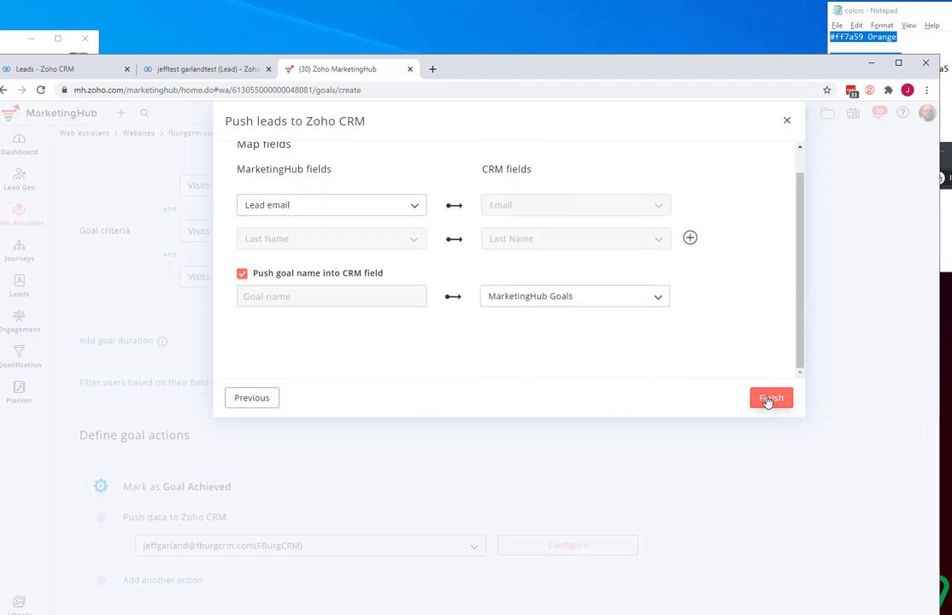
left_click(768, 400)
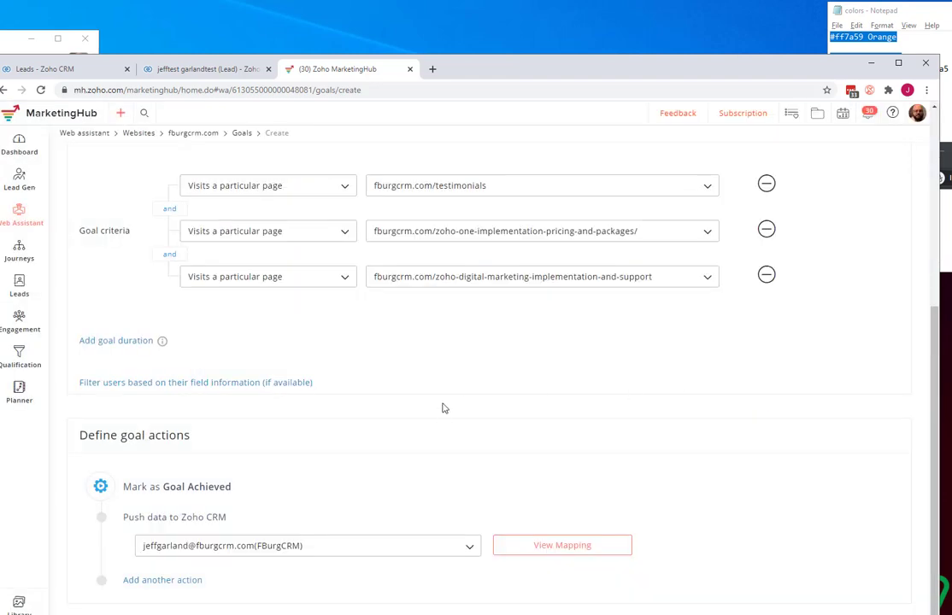
- Activate the Interest in Digital Marketing goal and look over its conditions and actions
left_click_drag(602, 70, 603, 19)
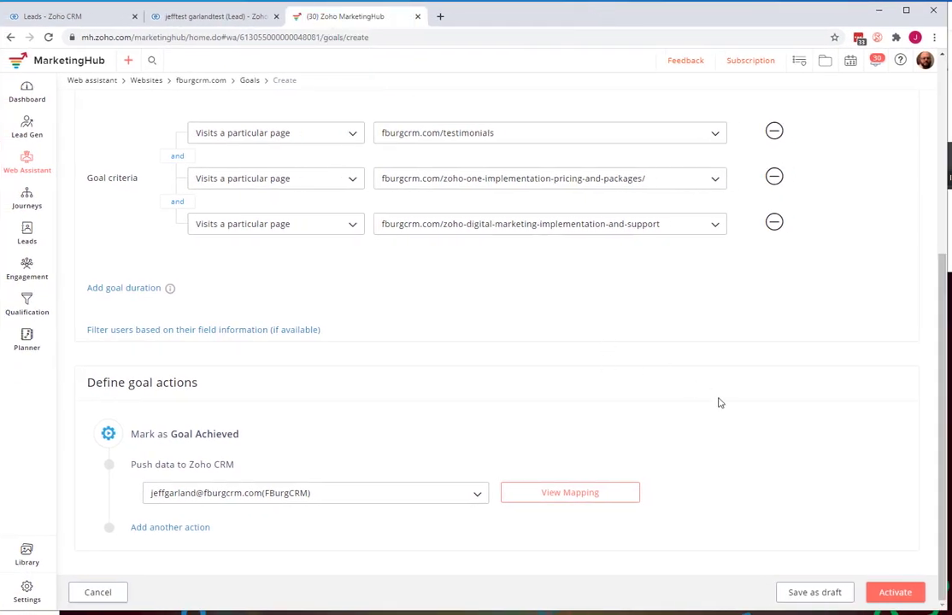
left_click(897, 598)
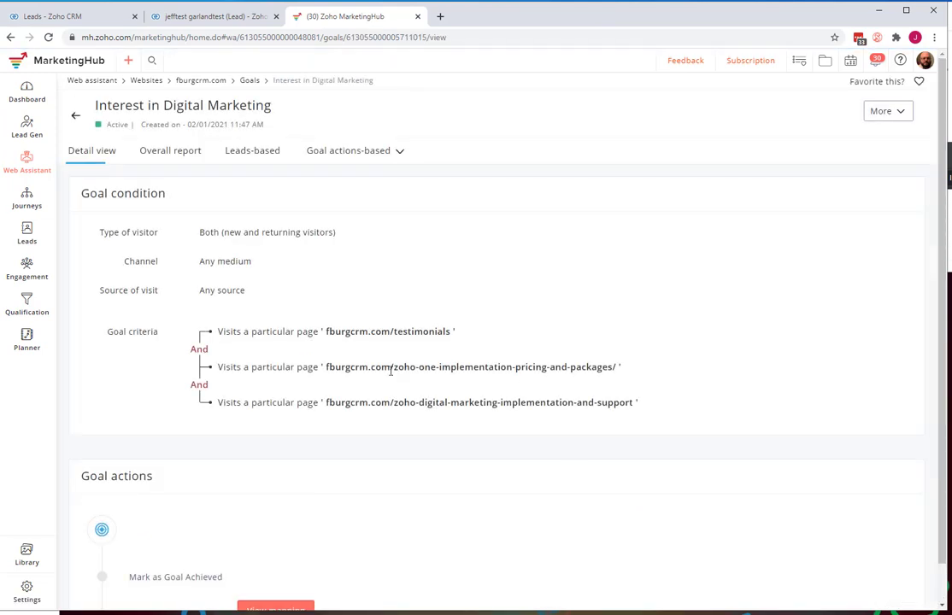
scroll(364, 279, "down", 1)
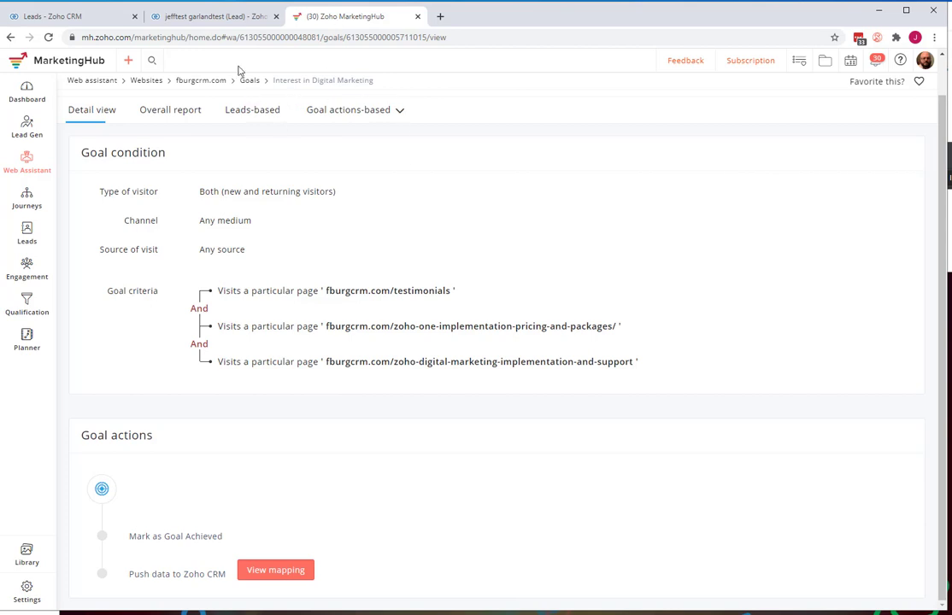
- Switch to the test lead in Zoho CRM and review its MarketingHub Goals field and MarketingHub Goals History
left_click(212, 21)
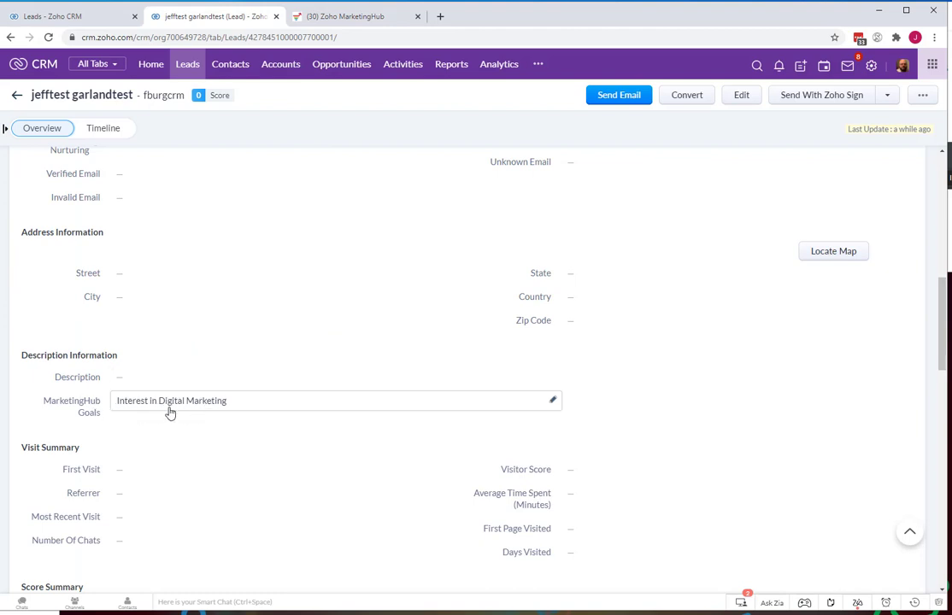
scroll(192, 407, "down", 4)
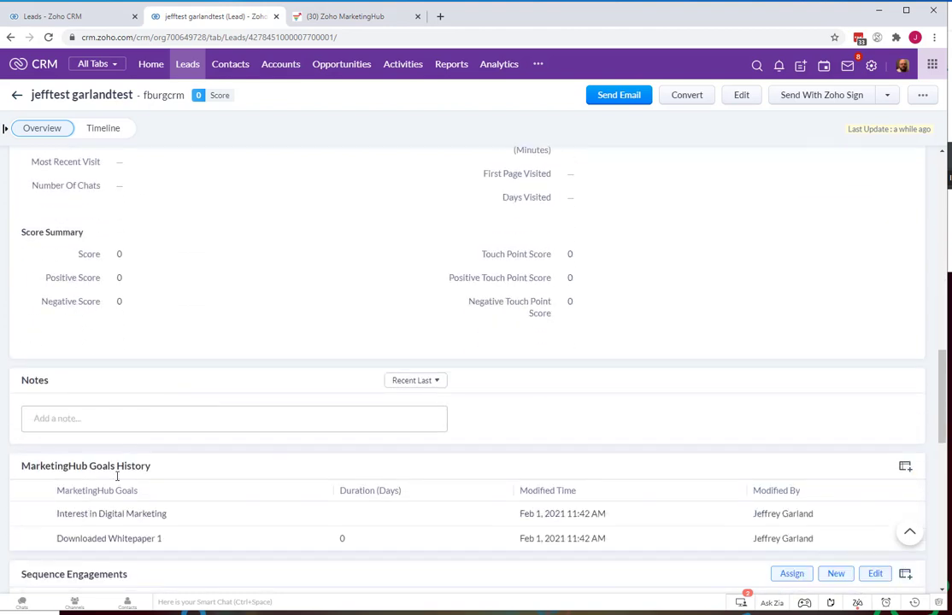